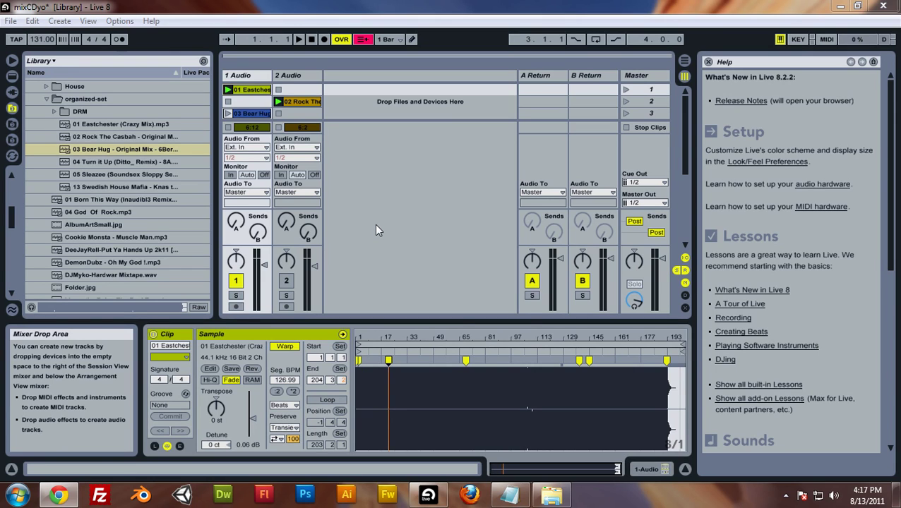
# Step: Set Auto-Warp Long Samples to On in the Record/Warp/Launch preferences
pyautogui.click(129, 26)
pyautogui.click(145, 340)
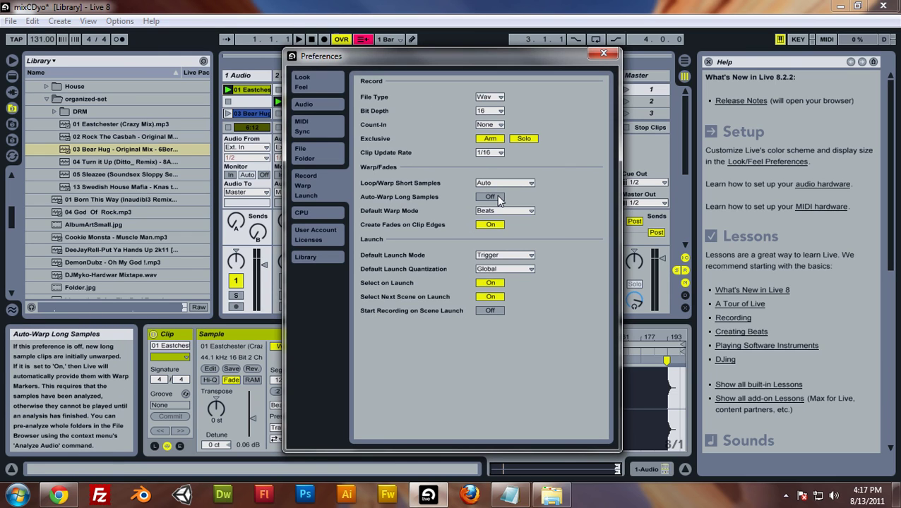
pyautogui.click(604, 54)
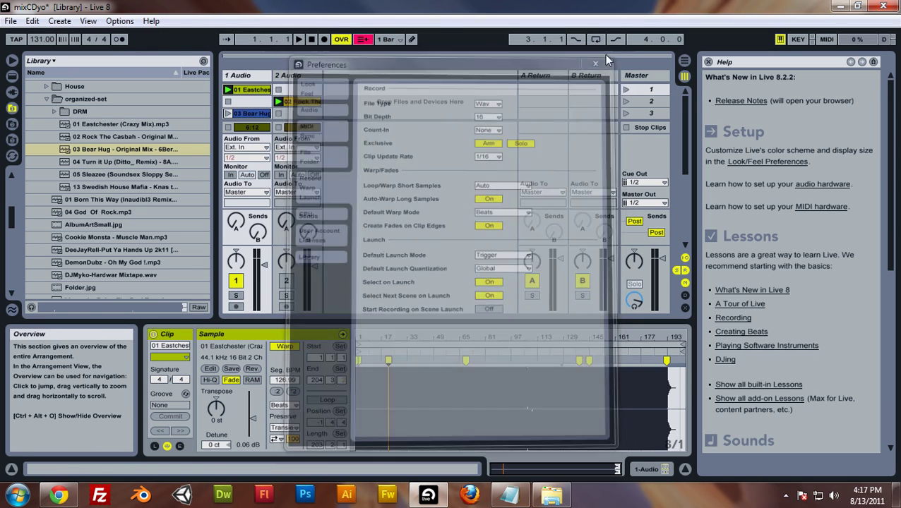
# Step: Drag '04 Turn it Up' from the Library browser into the third clip slot of 2 Audio
pyautogui.moveTo(140, 165); pyautogui.dragTo(312, 115)
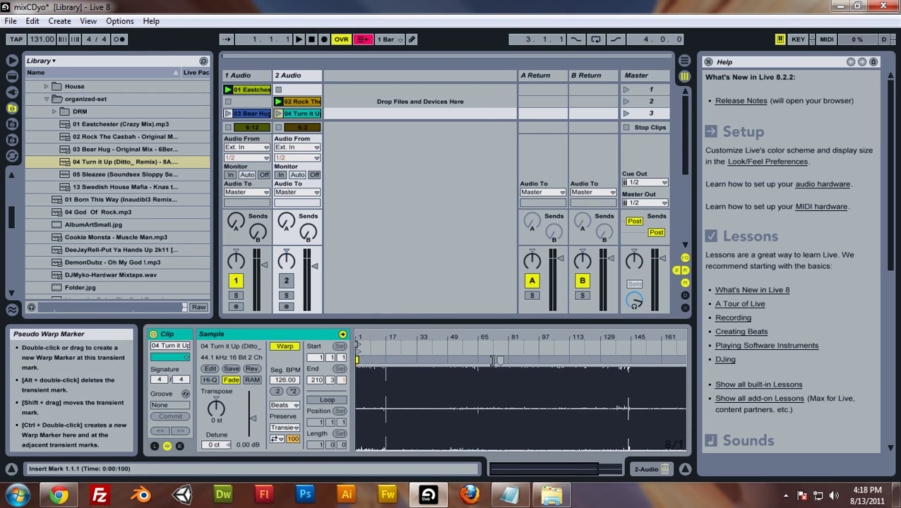
# Step: Set Auto-Warp Long Samples to Off in Preferences and delete the '04 Turn it Up' clip
pyautogui.moveTo(463, 337); pyautogui.dragTo(440, 340)
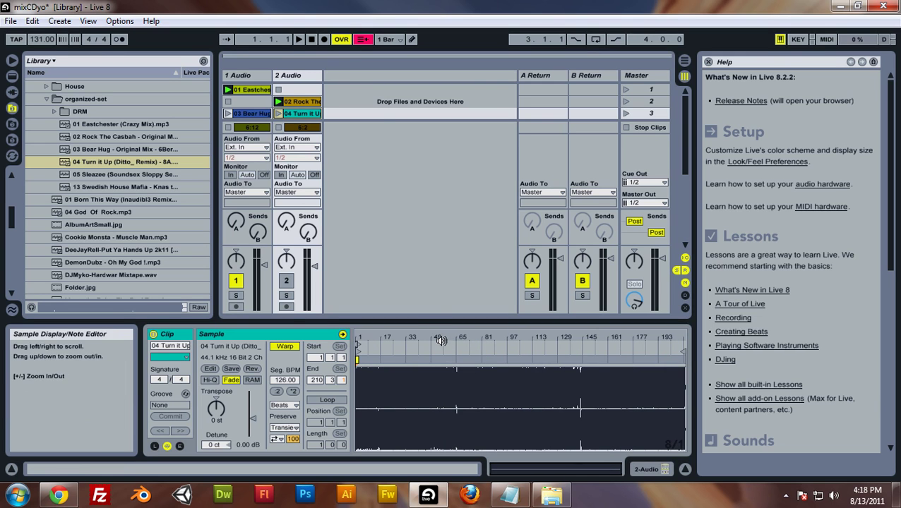
pyautogui.click(119, 21)
pyautogui.click(138, 341)
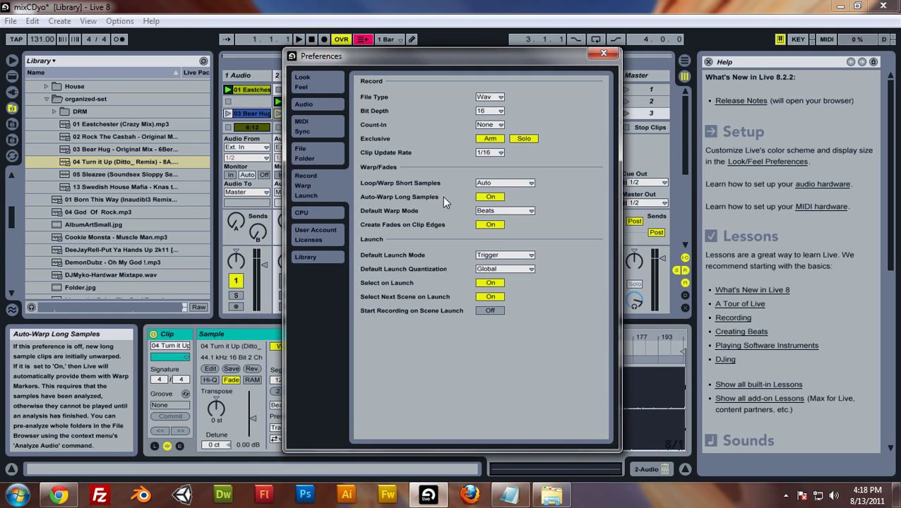
pyautogui.click(490, 197)
pyautogui.click(604, 53)
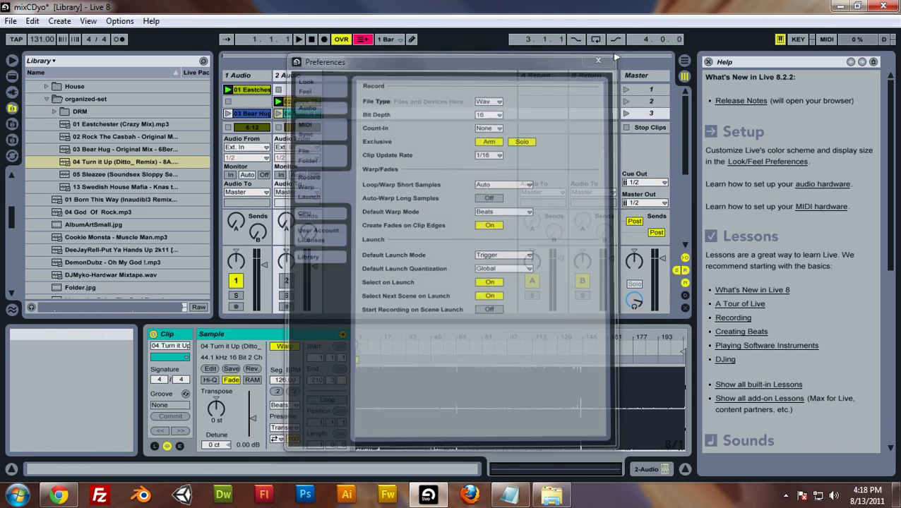
pyautogui.rightClick(311, 117)
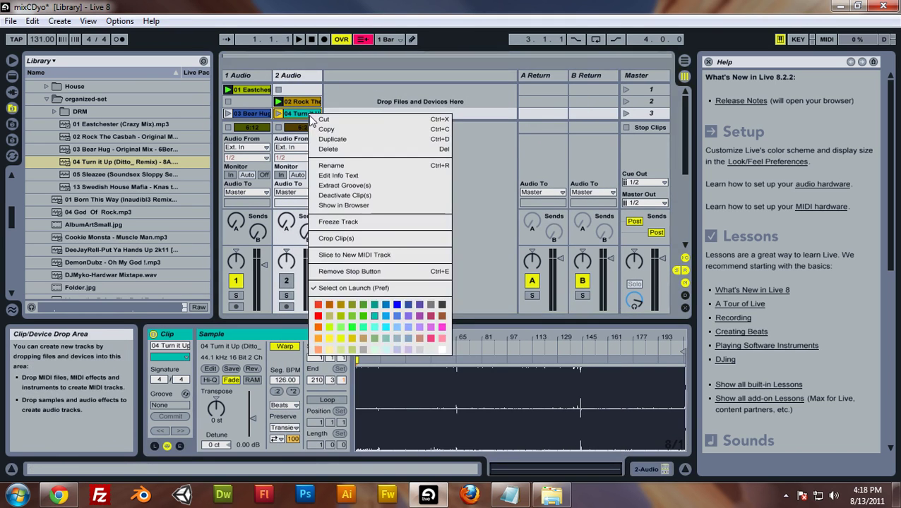
pyautogui.click(318, 120)
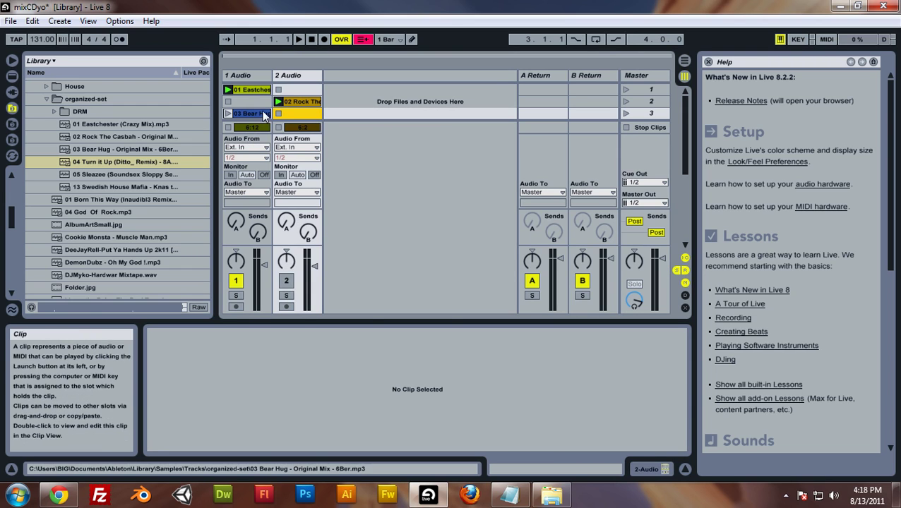
pyautogui.click(247, 91)
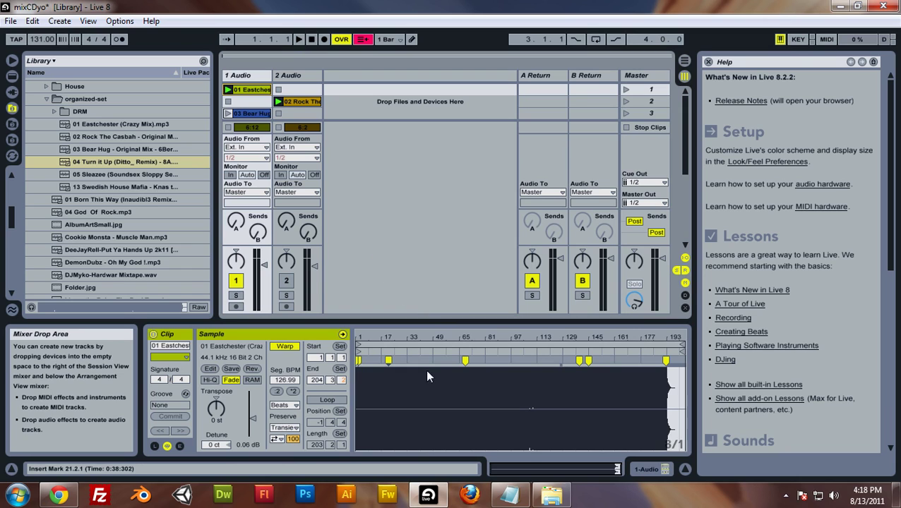
pyautogui.click(288, 100)
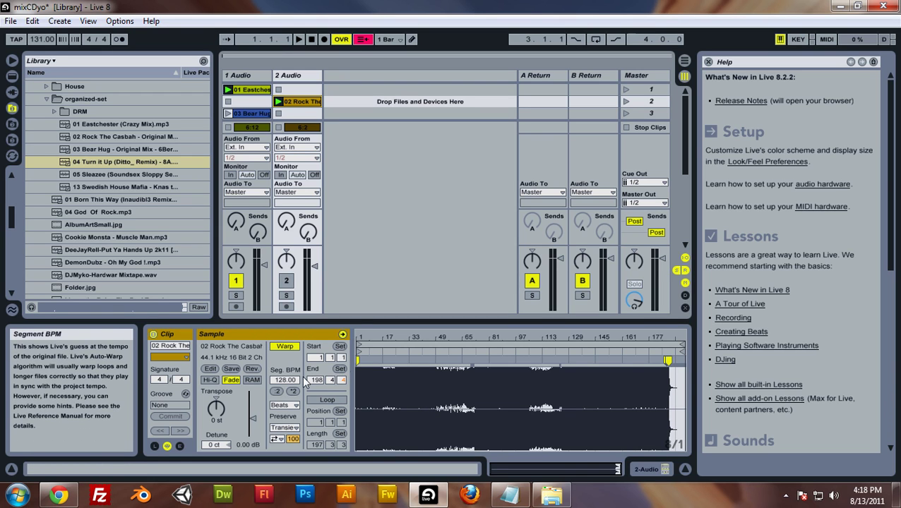
pyautogui.moveTo(359, 344); pyautogui.dragTo(489, 442)
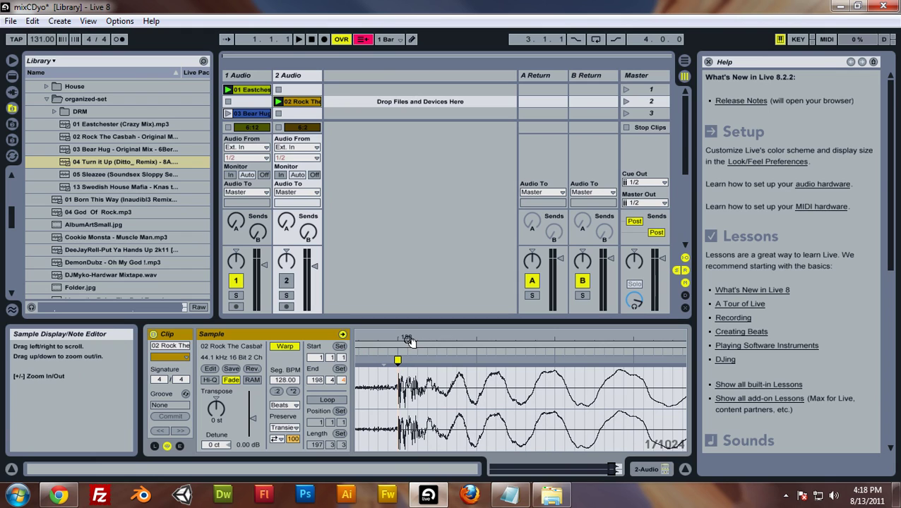
pyautogui.moveTo(409, 341); pyautogui.dragTo(408, 240)
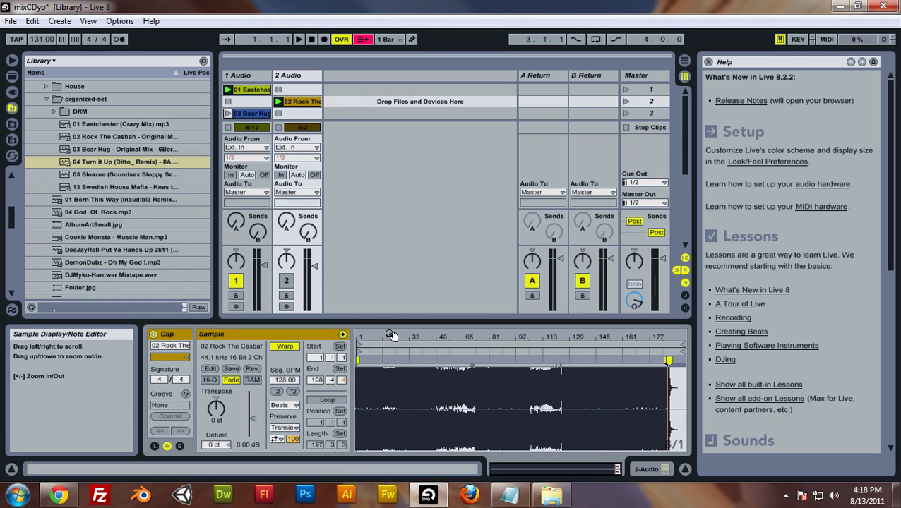
pyautogui.click(255, 113)
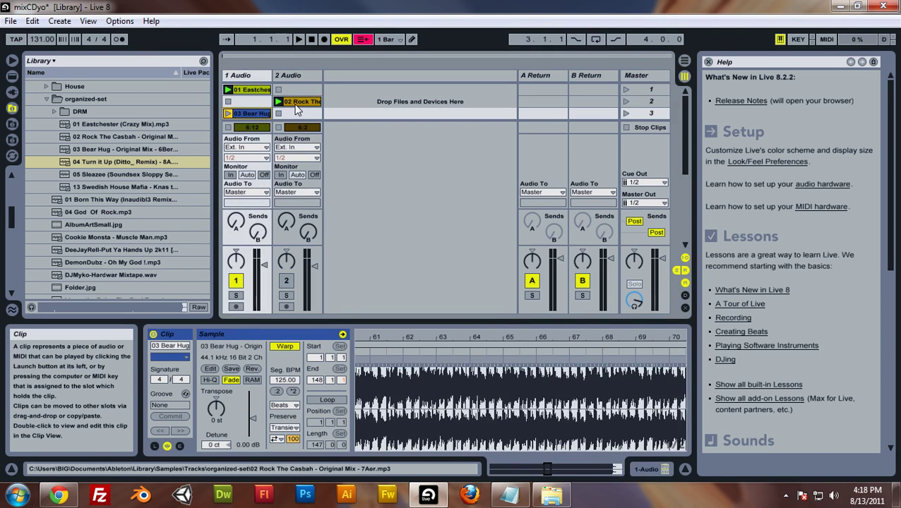
pyautogui.click(257, 102)
pyautogui.click(257, 92)
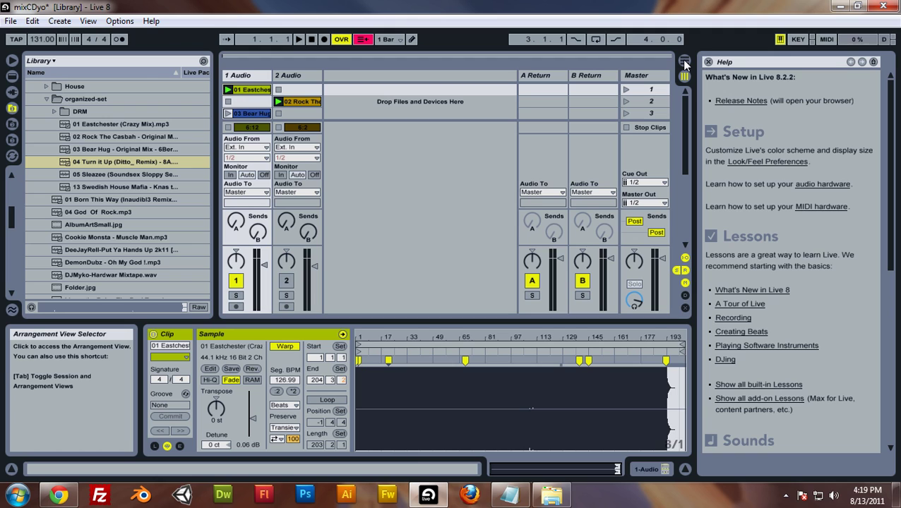
pyautogui.press('Tab')
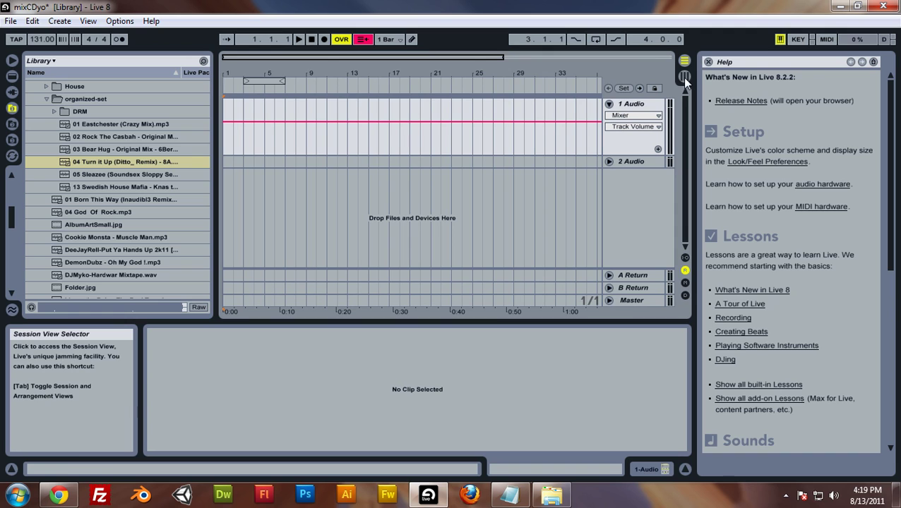
pyautogui.press('Tab')
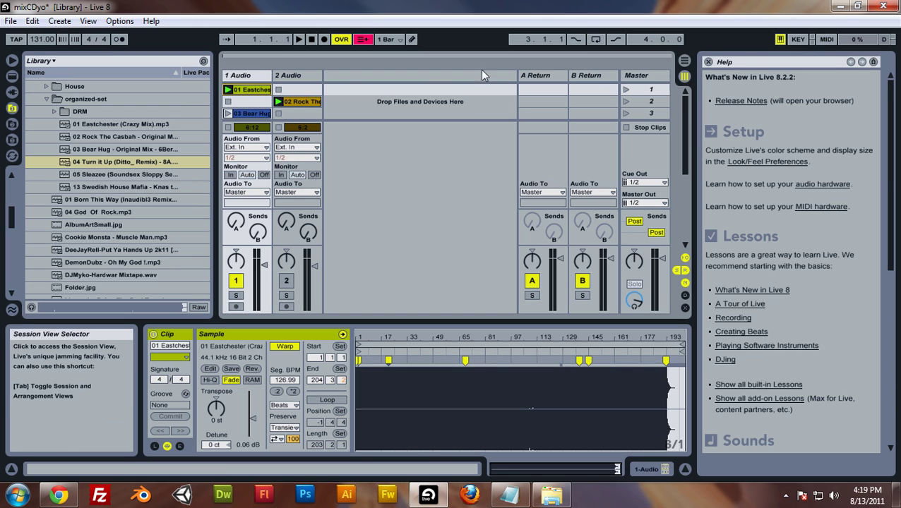
# Step: Cut the 01 Eastchester clip and set the arrangement insert point at 1.1.1 on track 1
pyautogui.rightClick(245, 90)
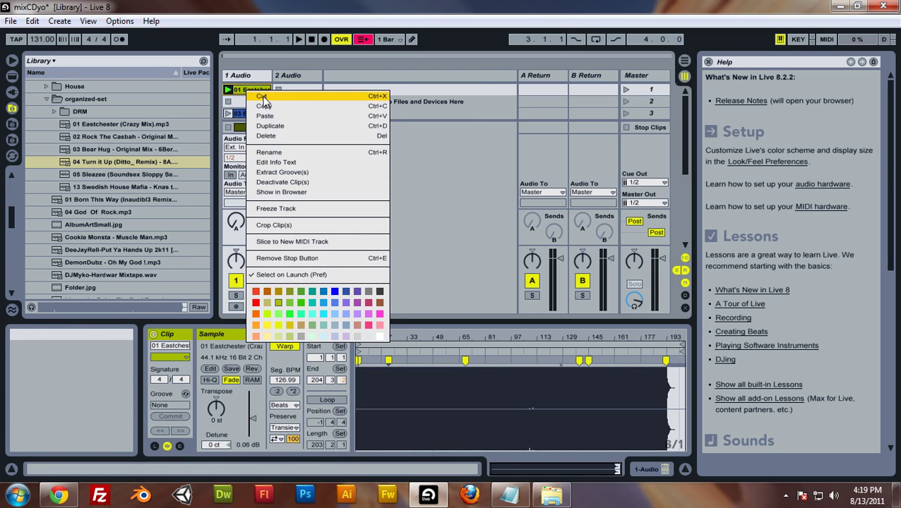
pyautogui.click(262, 97)
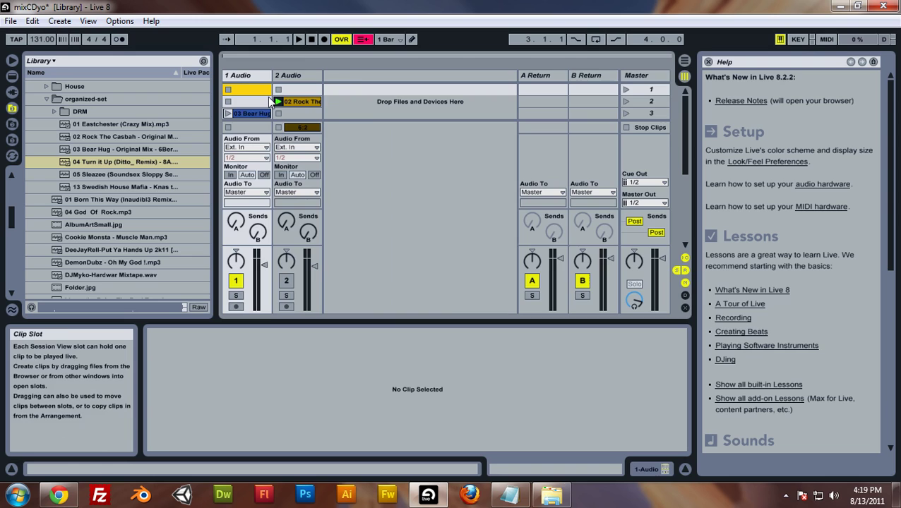
pyautogui.press('Tab')
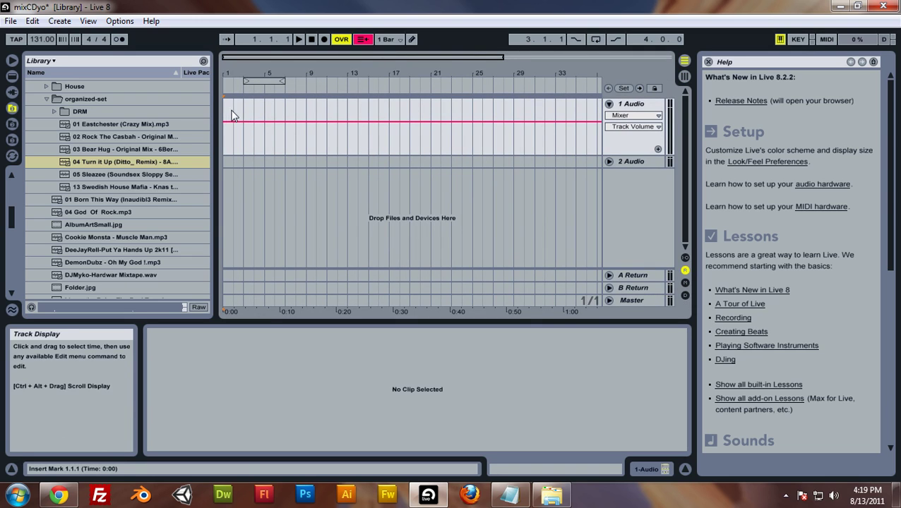
pyautogui.click(631, 103)
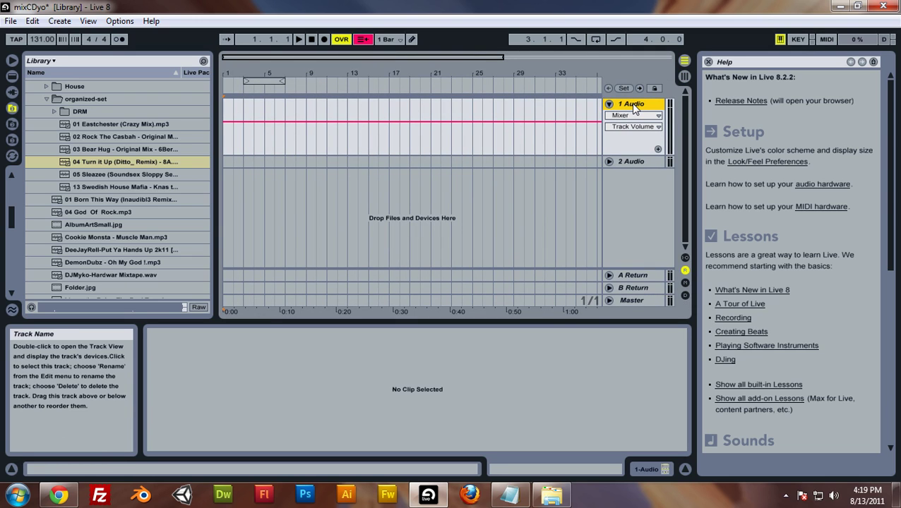
pyautogui.doubleClick(630, 104)
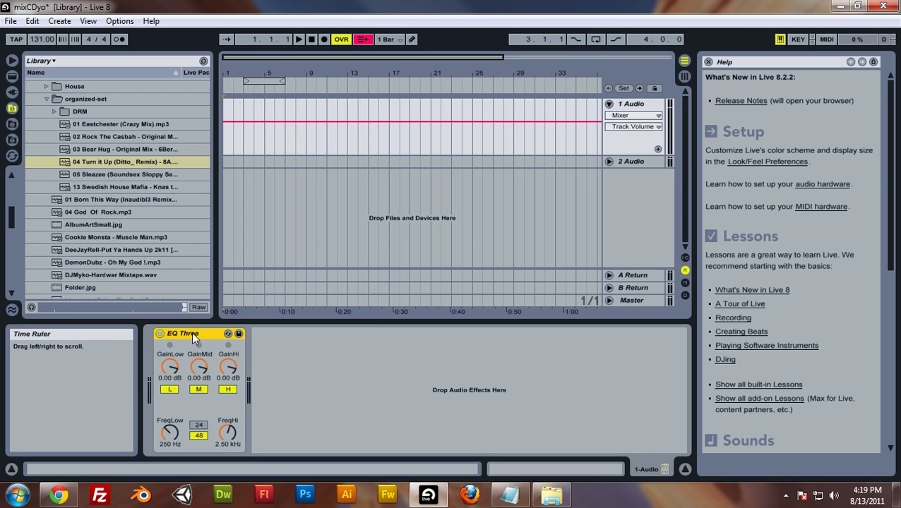
pyautogui.press('Tab')
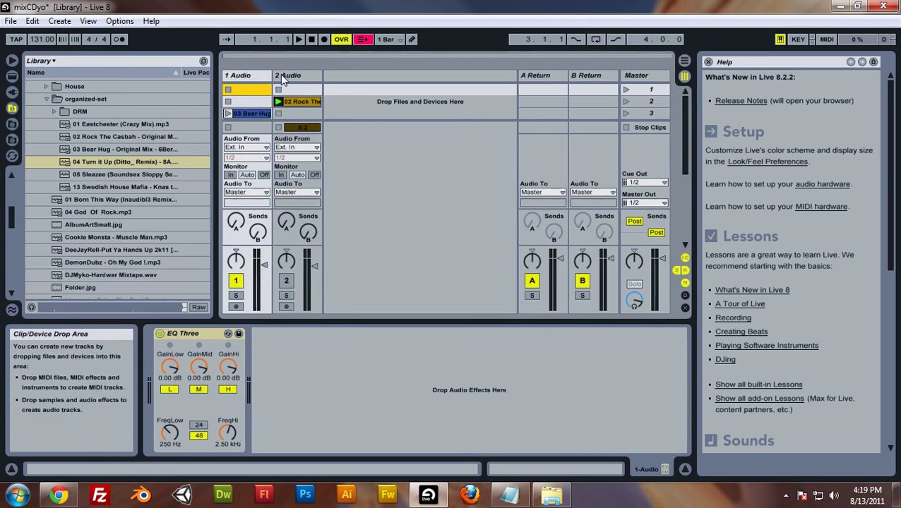
pyautogui.click(263, 80)
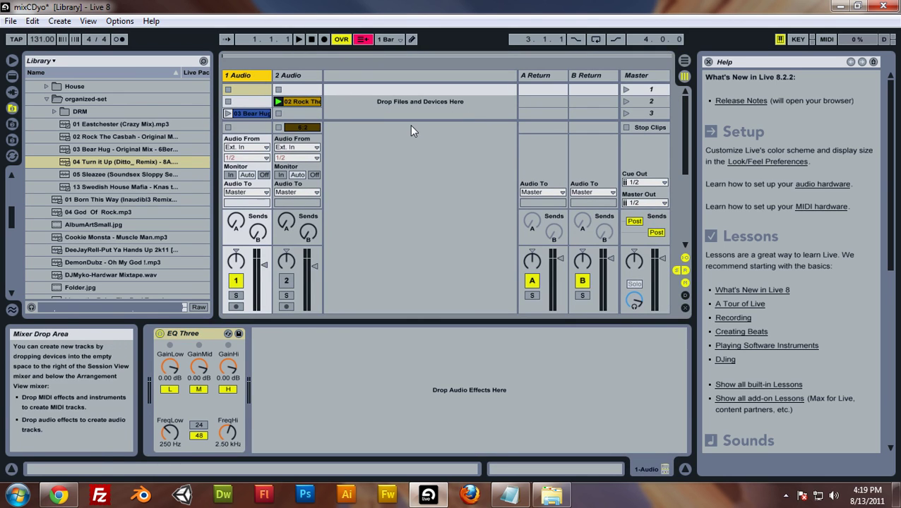
pyautogui.press('Tab')
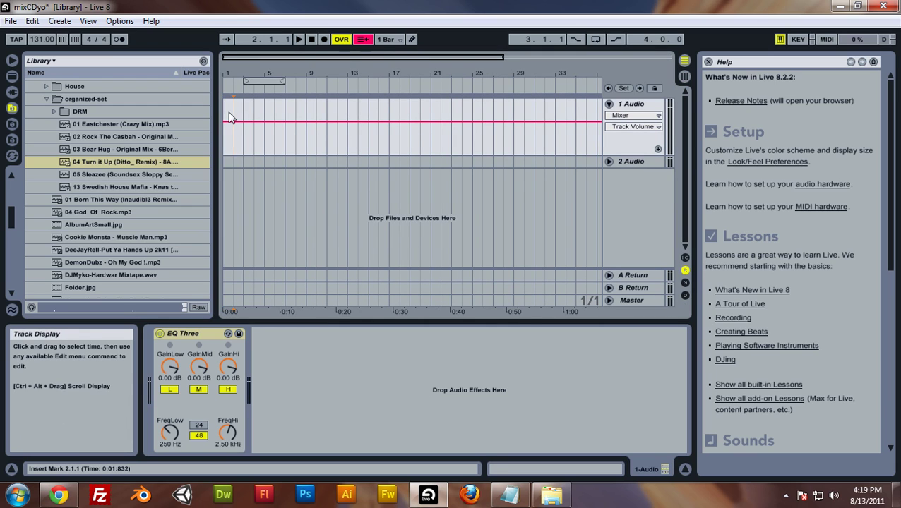
pyautogui.click(224, 115)
pyautogui.rightClick(226, 101)
# Step: Paste Eastchester at bar 1 and open its sample details, zoomed out to show the whole clip
pyautogui.click(235, 108)
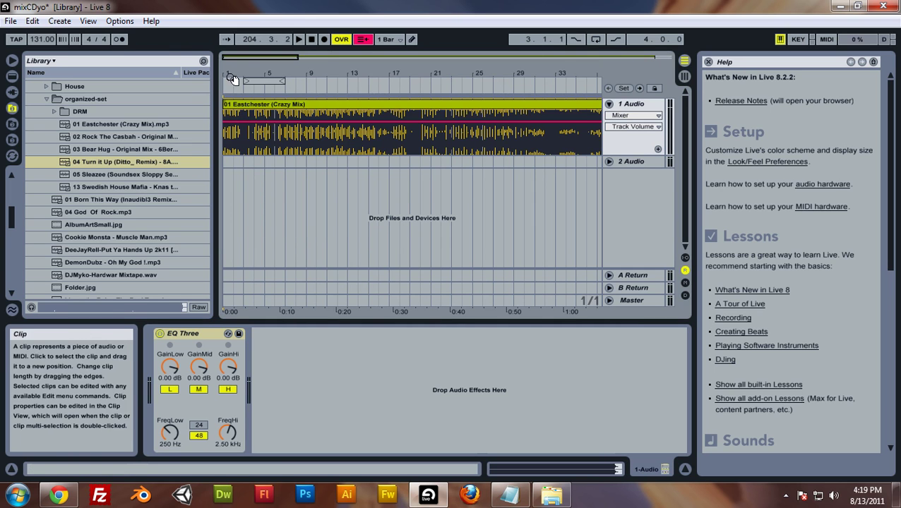
pyautogui.moveTo(261, 60); pyautogui.dragTo(339, 107)
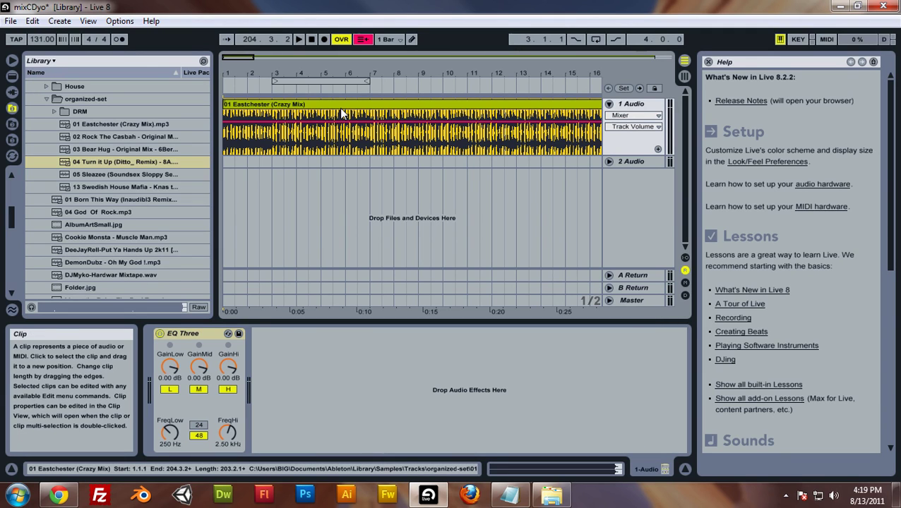
pyautogui.click(271, 108)
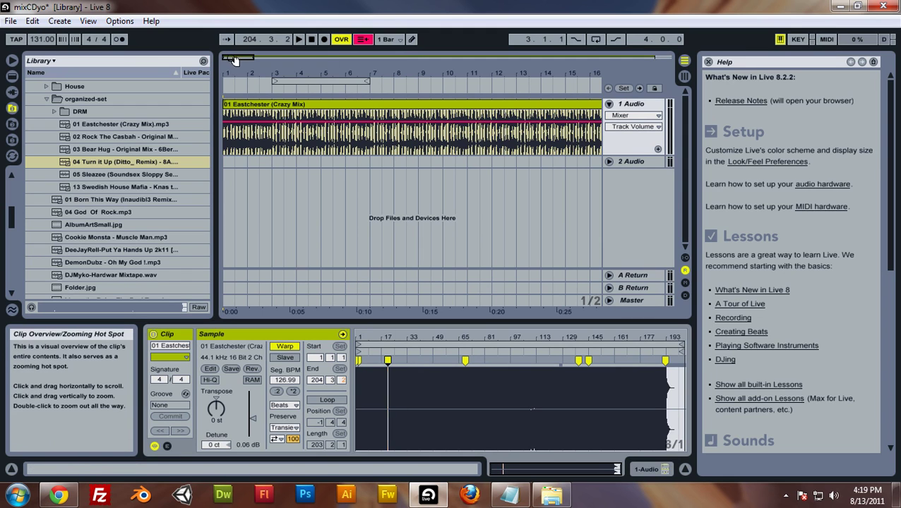
pyautogui.moveTo(244, 56)
pyautogui.mouseDown()
pyautogui.moveTo(295, 212)
pyautogui.moveTo(295, 277)
pyautogui.mouseUp()
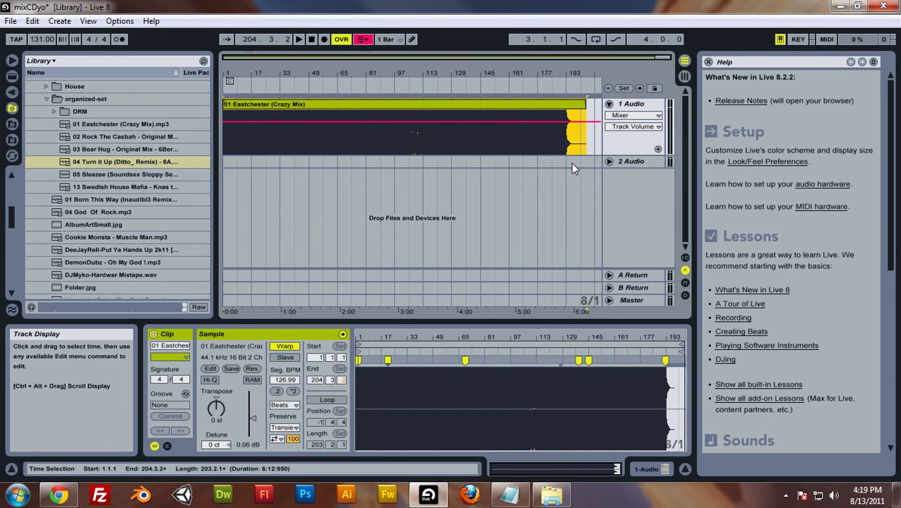
# Step: Cut the 02 Rock The Casbah clip from the session grid
pyautogui.press('Tab')
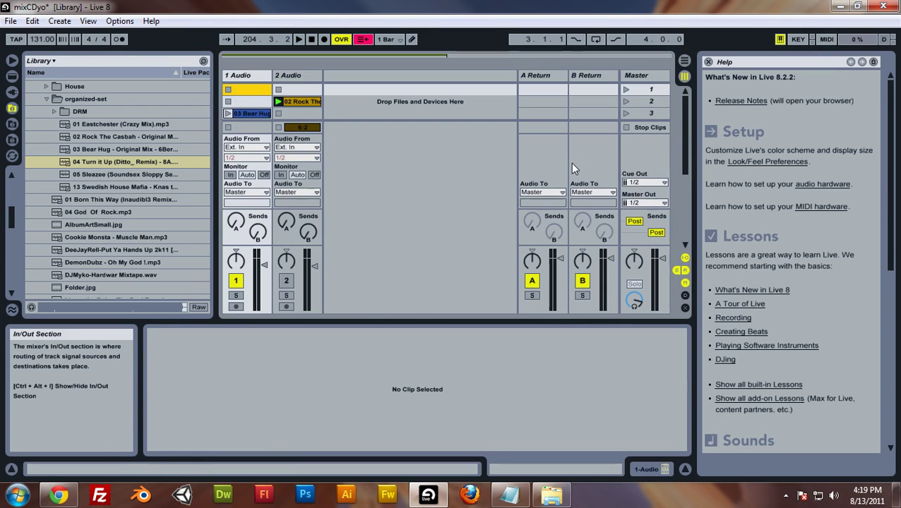
pyautogui.click(300, 104)
pyautogui.press('Delete')
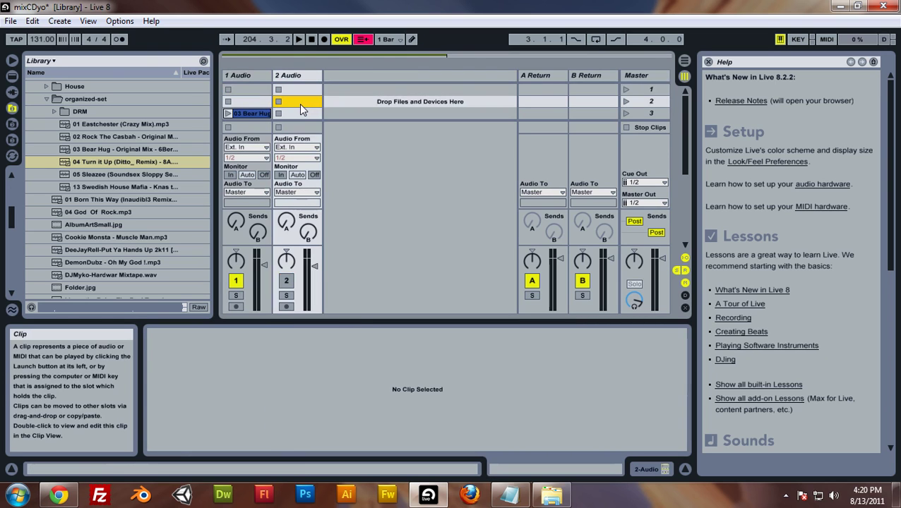
pyautogui.press('Tab')
pyautogui.click(543, 162)
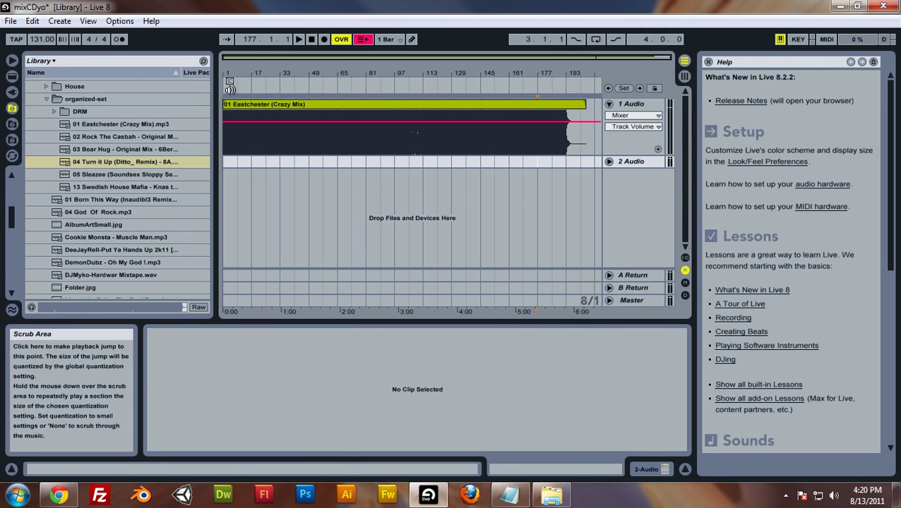
# Step: Zoom out over Eastchester, preview from bar 161, and set the insert point at bar 161
pyautogui.moveTo(239, 87); pyautogui.dragTo(241, 88)
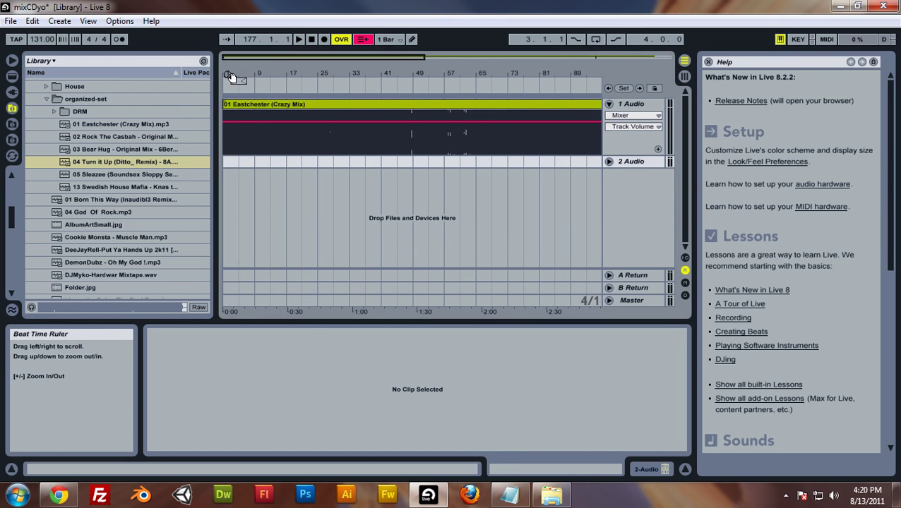
pyautogui.moveTo(260, 74)
pyautogui.mouseDown()
pyautogui.moveTo(260, 65)
pyautogui.moveTo(252, 75)
pyautogui.mouseUp()
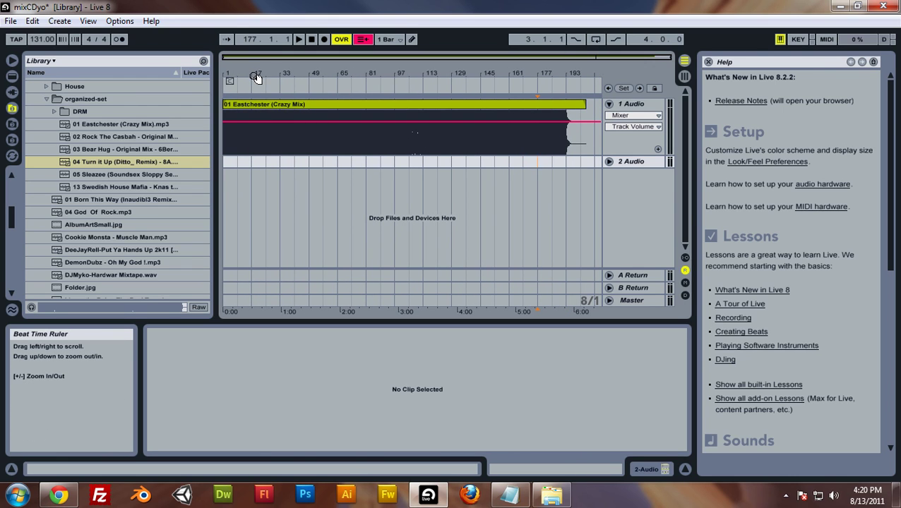
pyautogui.moveTo(256, 76)
pyautogui.mouseDown()
pyautogui.moveTo(256, 105)
pyautogui.moveTo(251, 80)
pyautogui.mouseUp()
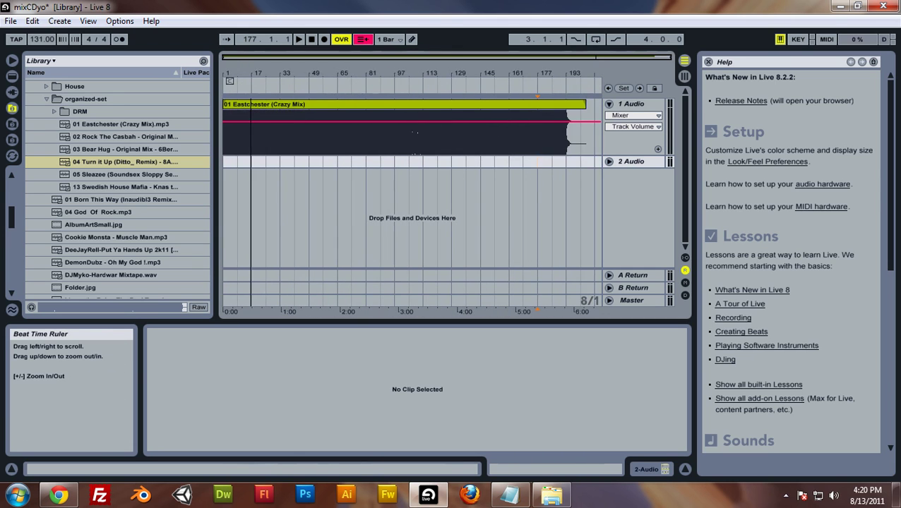
pyautogui.click(509, 79)
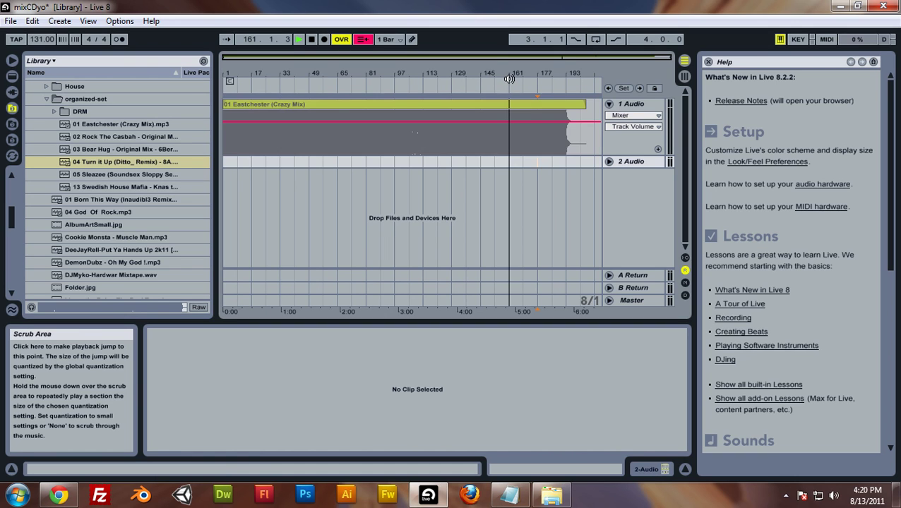
pyautogui.doubleClick(311, 40)
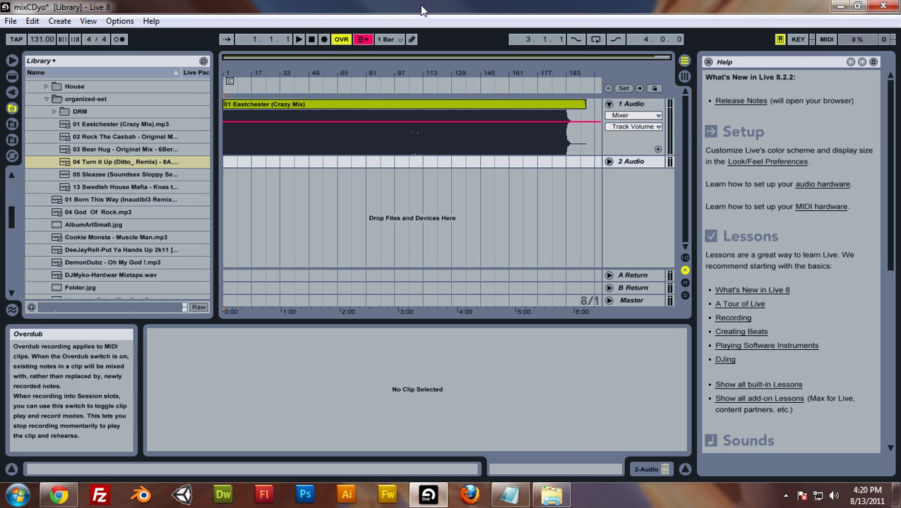
pyautogui.click(514, 164)
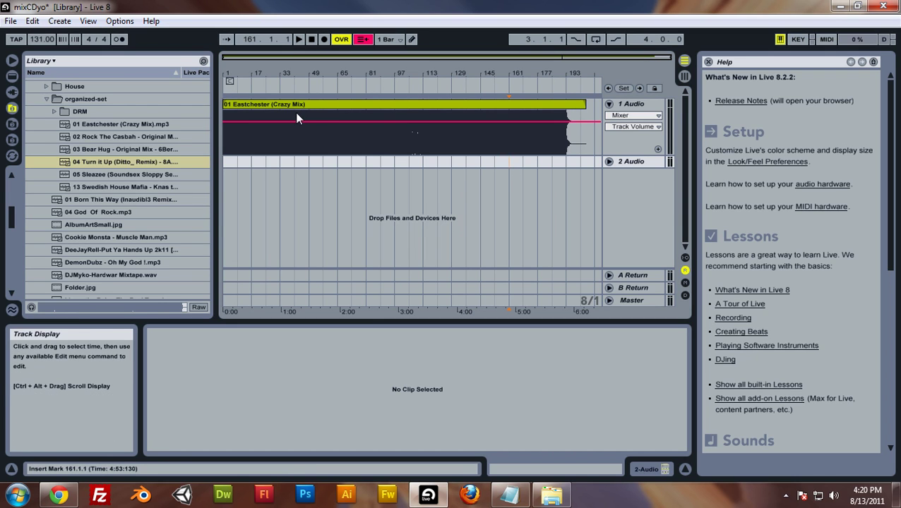
# Step: Paste 02 Rock The Casbah onto track 2 at bar 161, expand the track, and play from about bar 148
pyautogui.press('Tab')
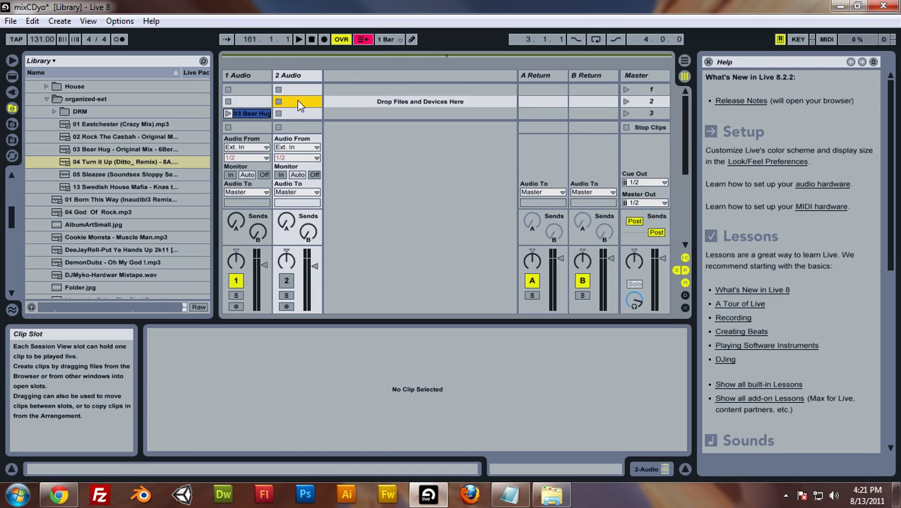
pyautogui.press('Tab')
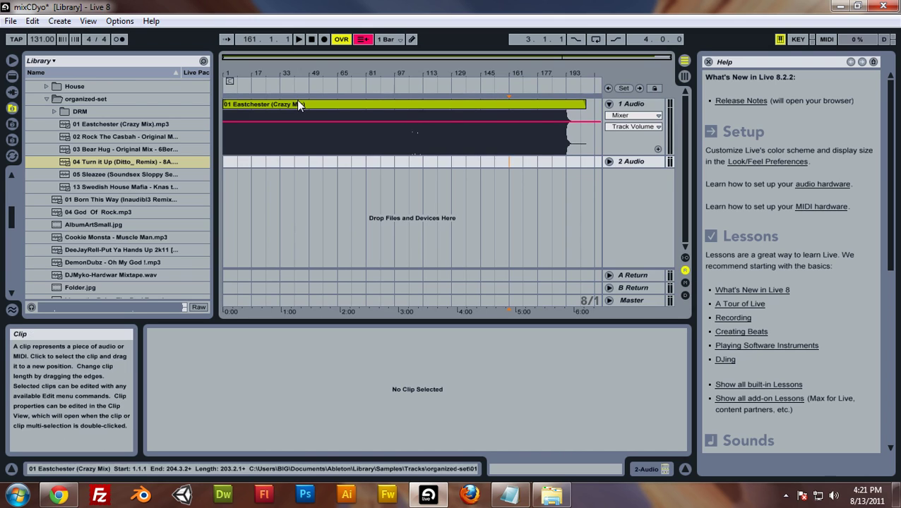
pyautogui.rightClick(510, 167)
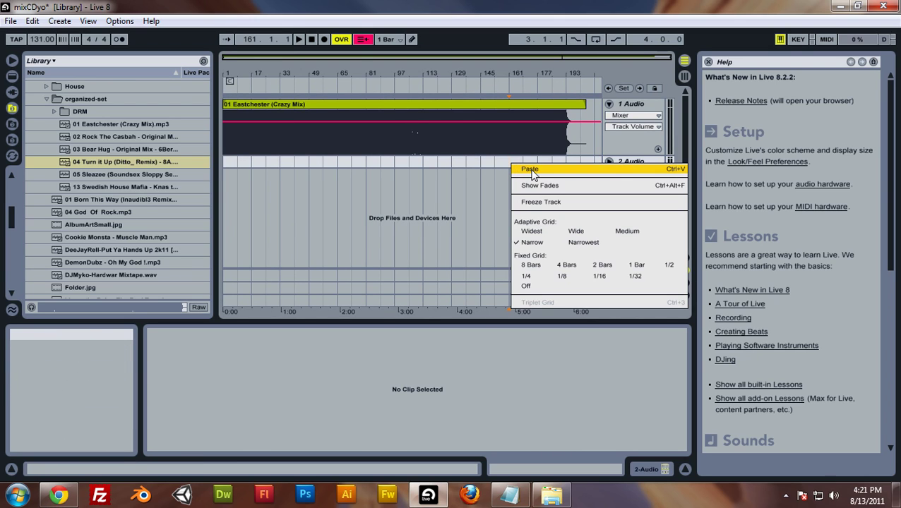
pyautogui.click(676, 169)
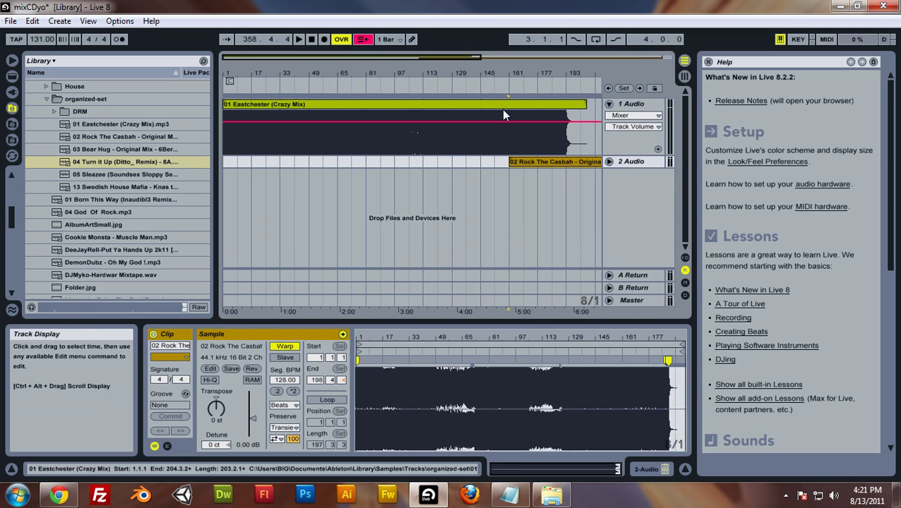
pyautogui.click(609, 162)
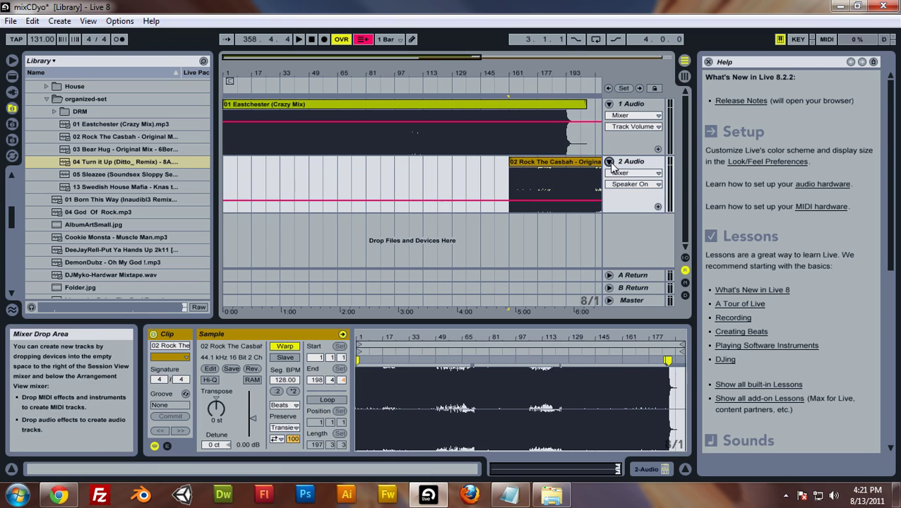
pyautogui.click(484, 82)
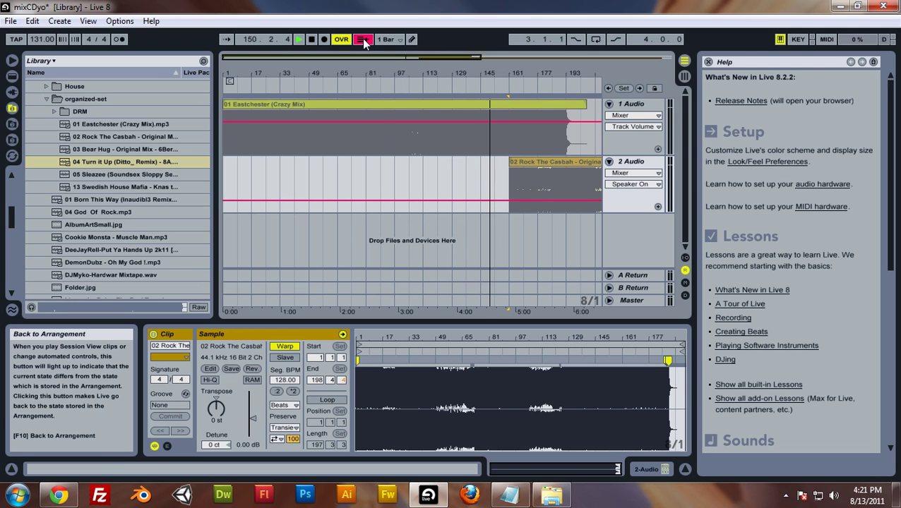
# Step: Use Back to Arrangement so playback follows the arrangement again
pyautogui.press('Tab')
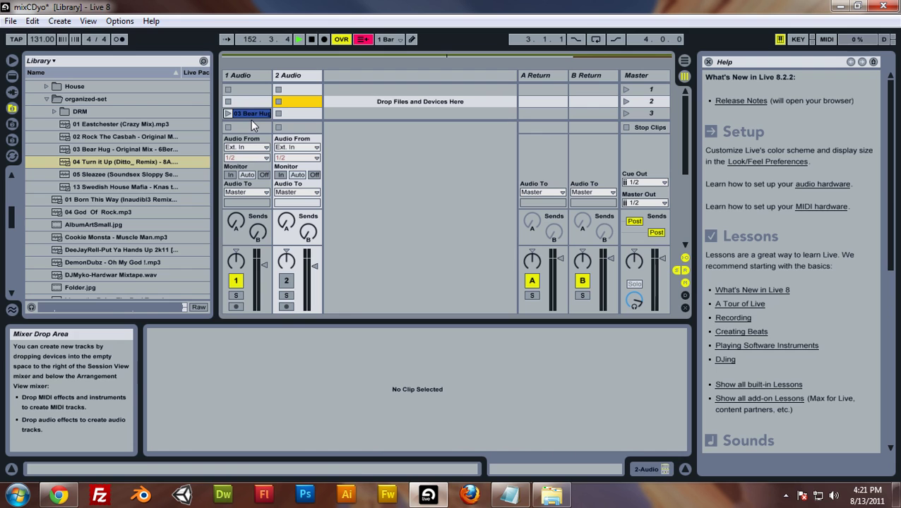
pyautogui.press('Tab')
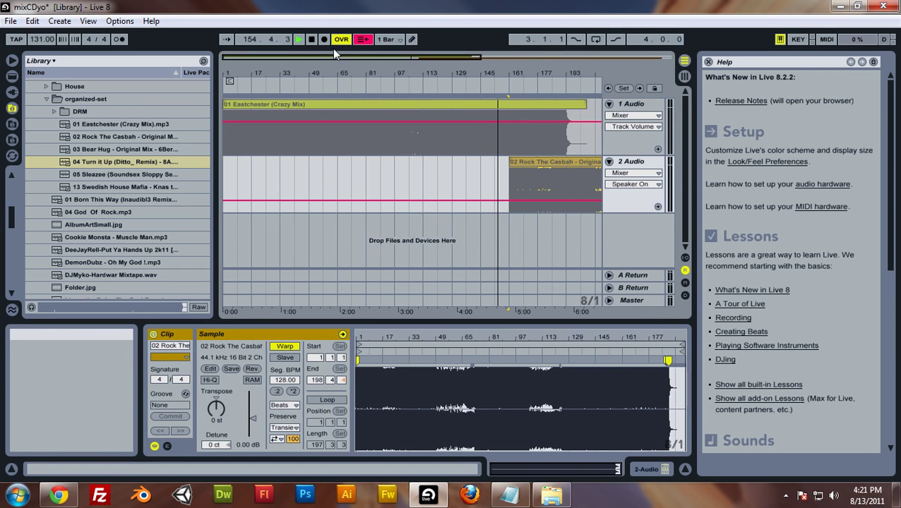
pyautogui.click(366, 39)
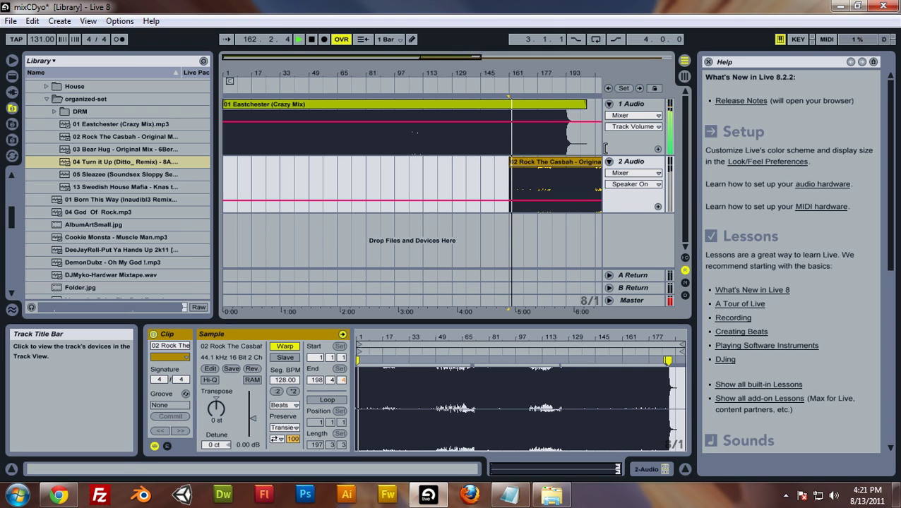
# Step: Toggle track 2's Activator off and back on, and lower track 1's volume slightly
pyautogui.press('Tab')
pyautogui.click(286, 281)
pyautogui.click(286, 281)
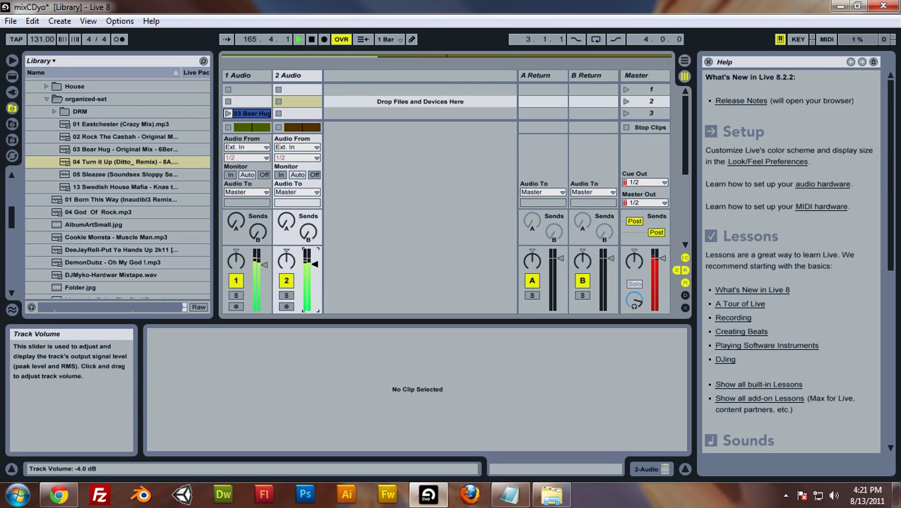
pyautogui.moveTo(265, 265); pyautogui.dragTo(265, 268)
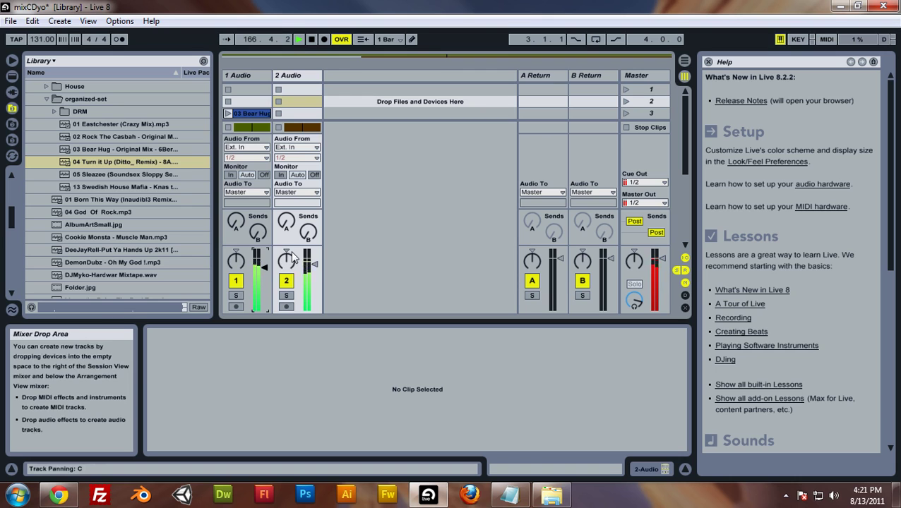
# Step: Add a breakpoint on track 1's volume envelope and pull a later breakpoint down to -23 dB
pyautogui.press('Tab')
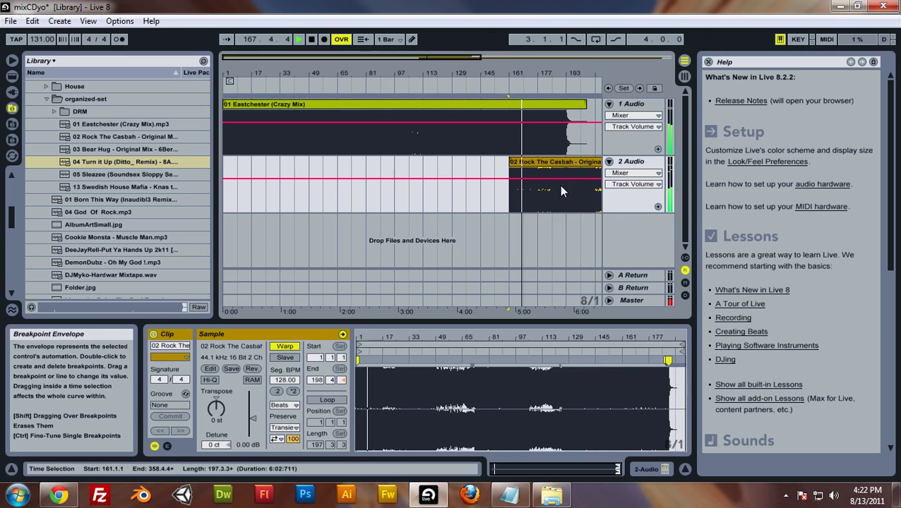
pyautogui.moveTo(422, 58); pyautogui.dragTo(425, 74)
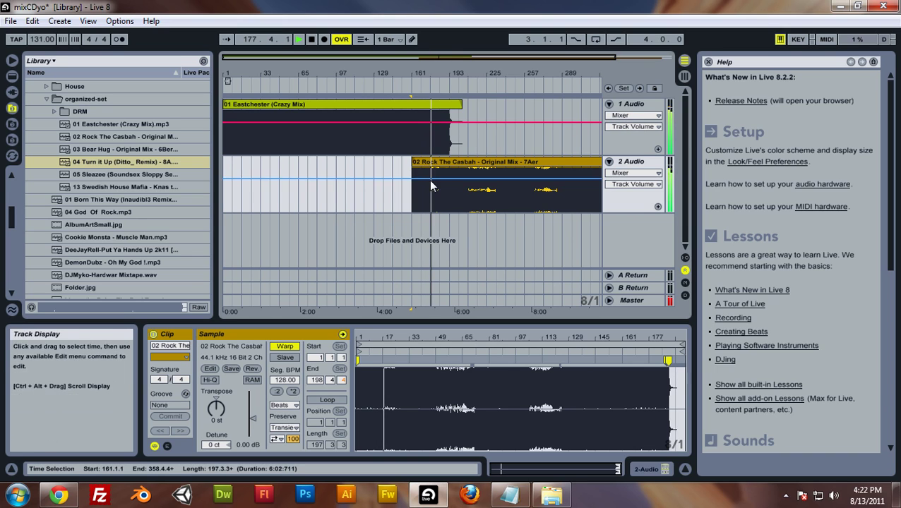
pyautogui.doubleClick(411, 122)
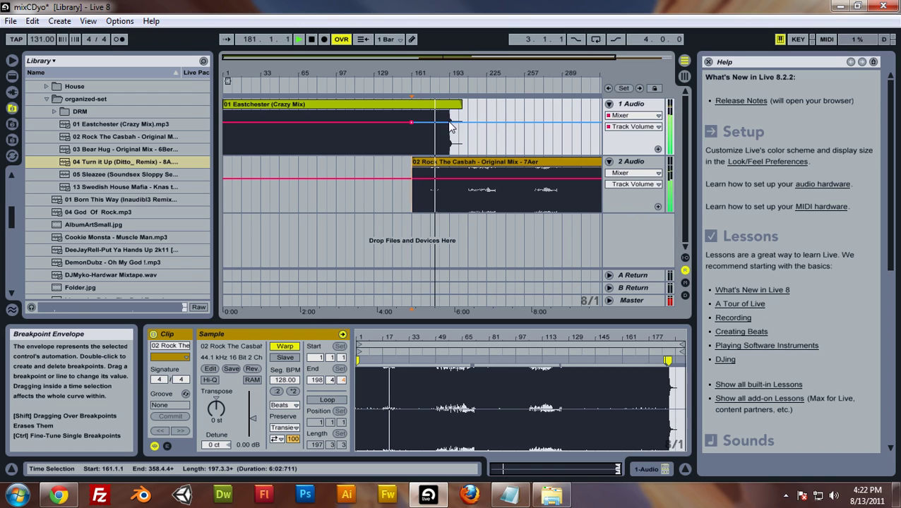
pyautogui.moveTo(450, 123); pyautogui.dragTo(449, 153)
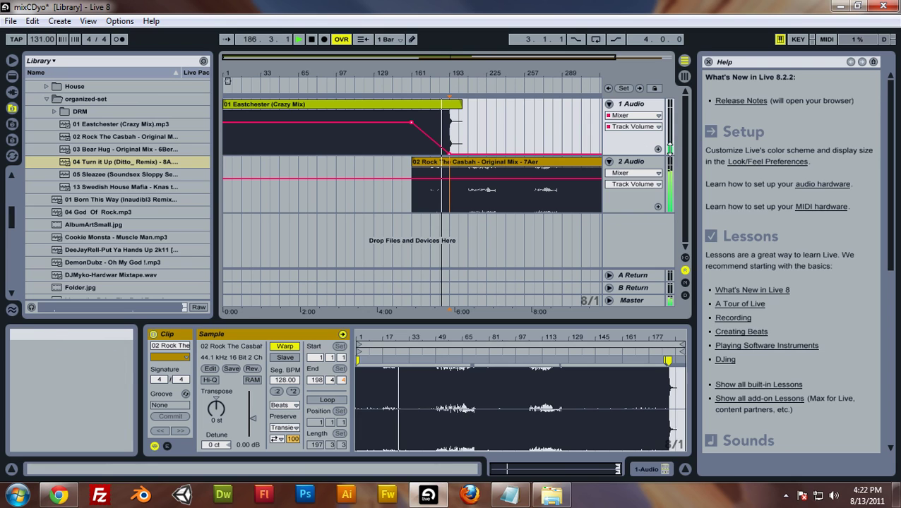
pyautogui.click(449, 185)
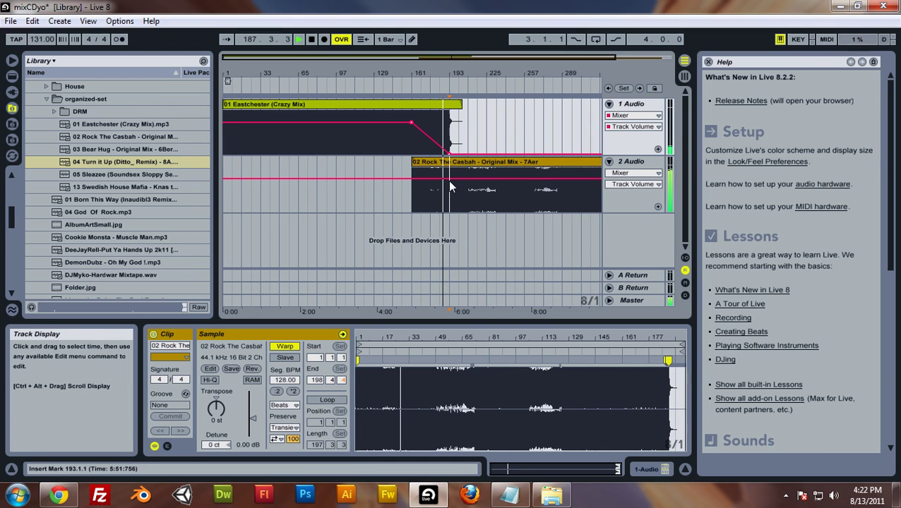
# Step: Drop track 2's volume envelope start to -inf dB and set the fade-in breakpoint to -4 dB
pyautogui.click(434, 203)
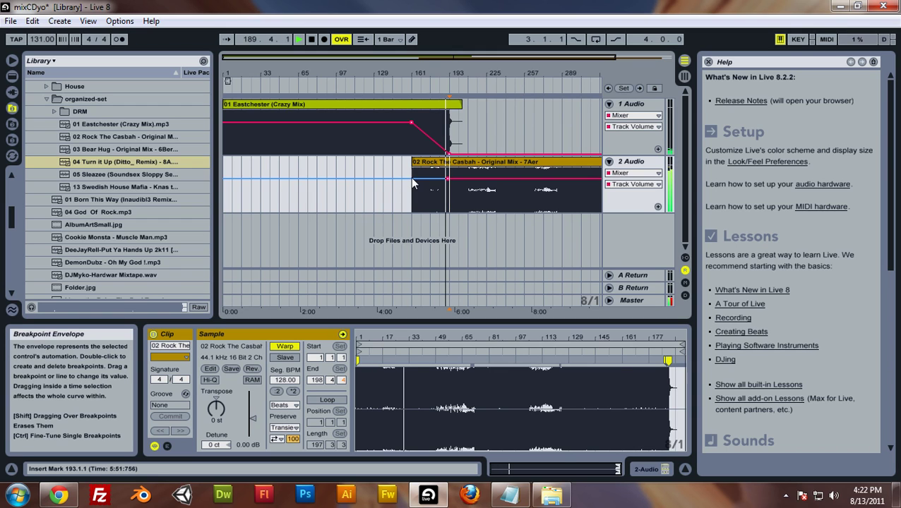
pyautogui.moveTo(413, 181); pyautogui.dragTo(413, 212)
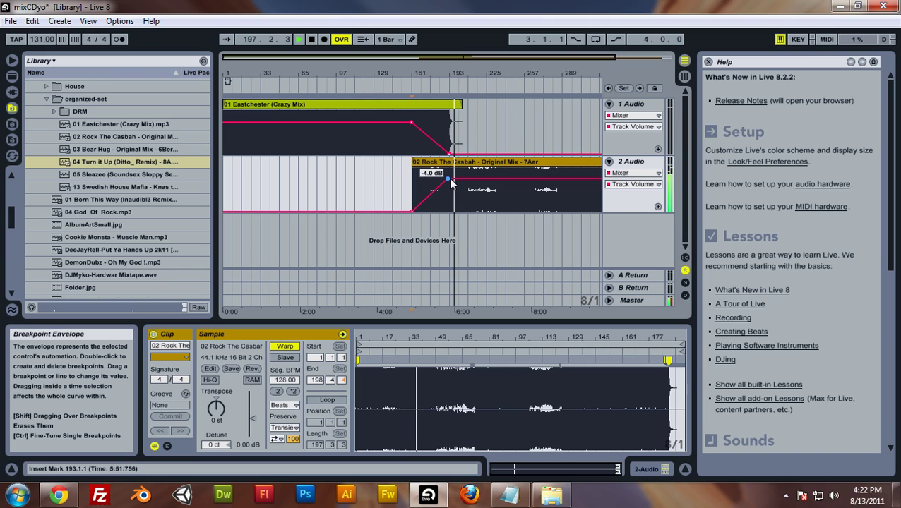
pyautogui.moveTo(452, 182)
pyautogui.mouseDown()
pyautogui.moveTo(462, 179)
pyautogui.moveTo(450, 186)
pyautogui.moveTo(460, 191)
pyautogui.moveTo(452, 185)
pyautogui.mouseUp()
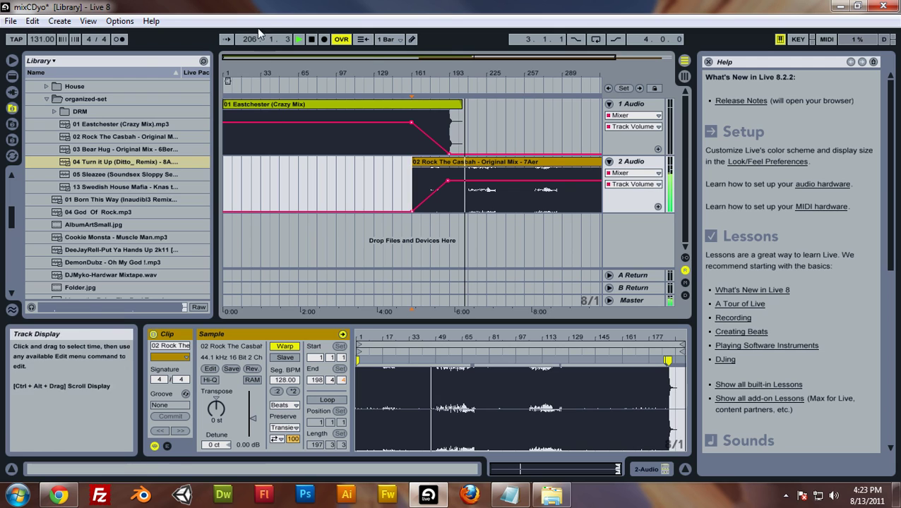
pyautogui.moveTo(451, 72); pyautogui.dragTo(451, 64)
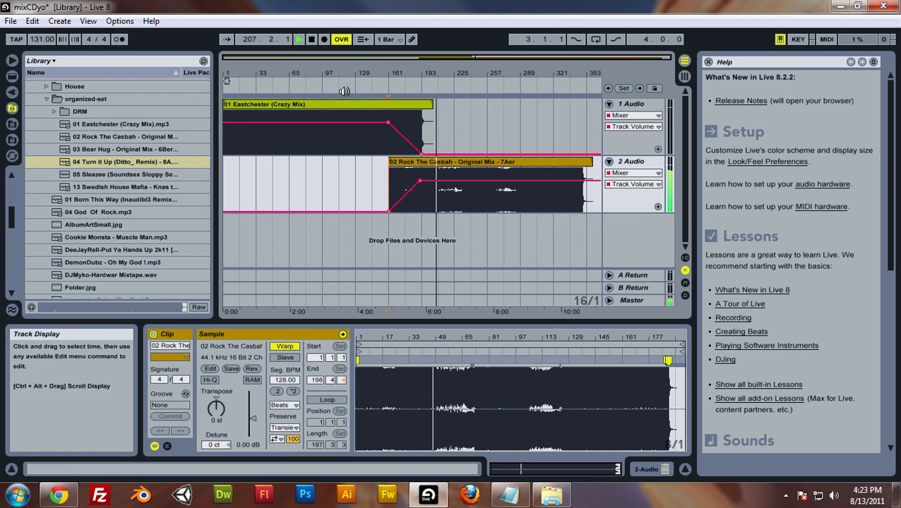
# Step: Audition the transition around bars 149–176, then drag Casbah's fade-in peak earlier to -4.3 dB
pyautogui.click(370, 78)
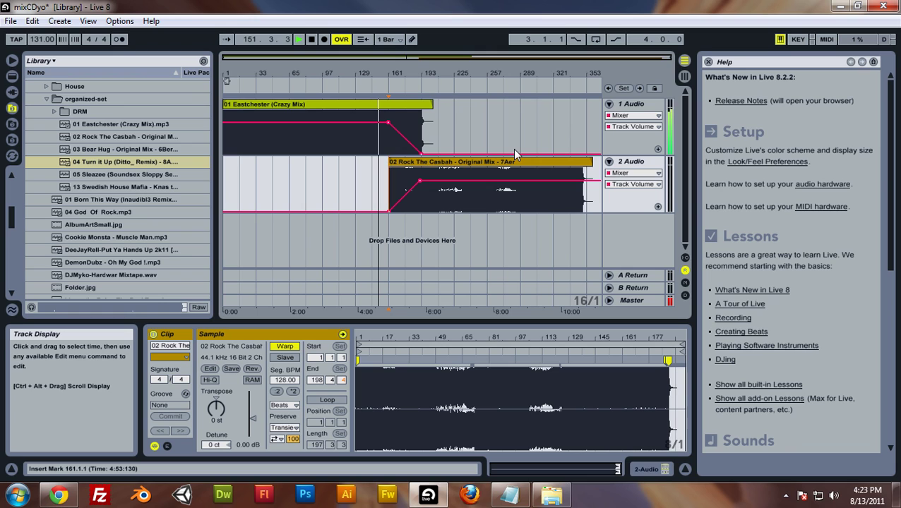
pyautogui.click(373, 106)
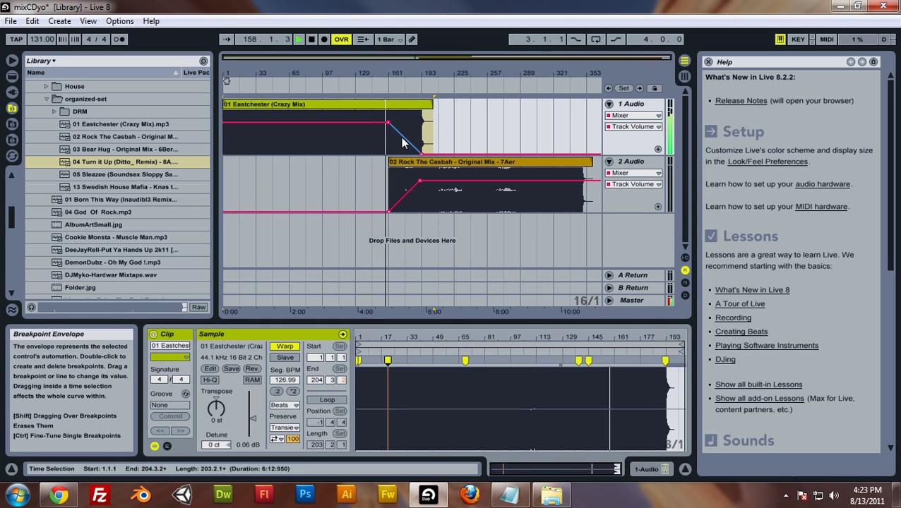
pyautogui.click(391, 87)
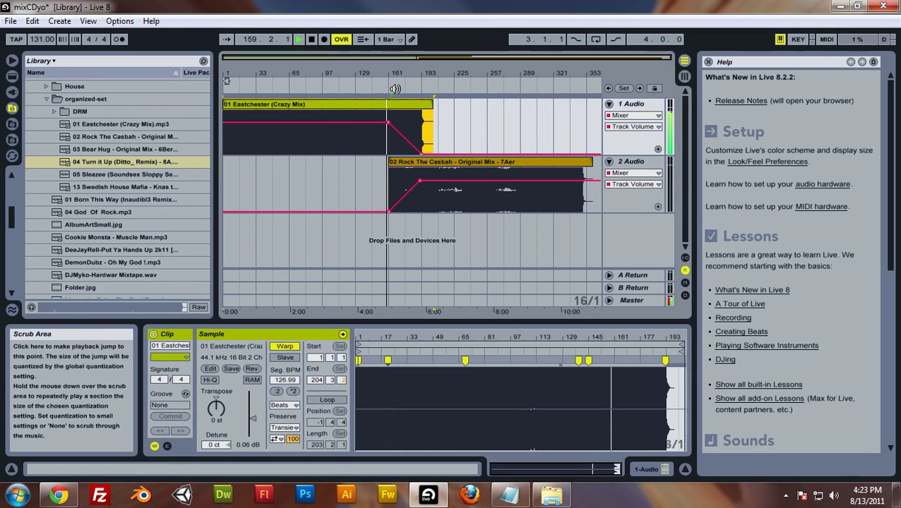
pyautogui.click(403, 88)
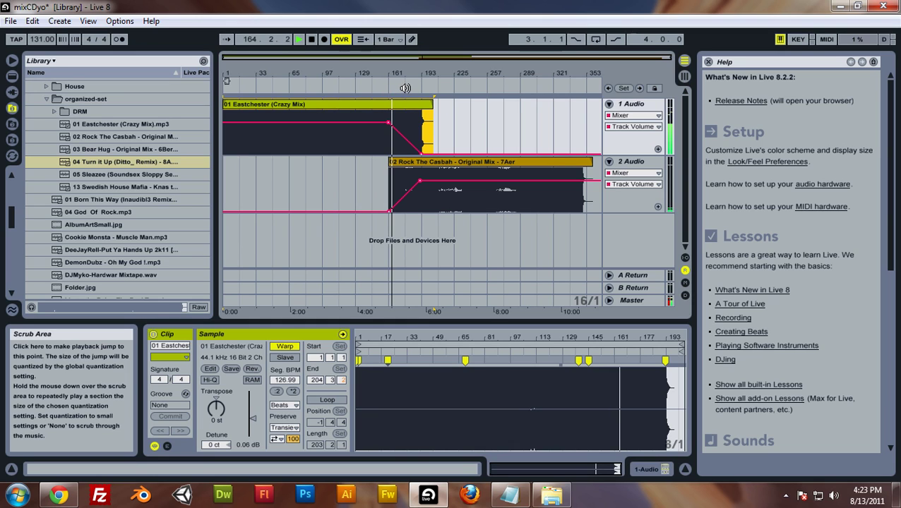
pyautogui.click(421, 183)
pyautogui.moveTo(421, 184); pyautogui.dragTo(406, 176)
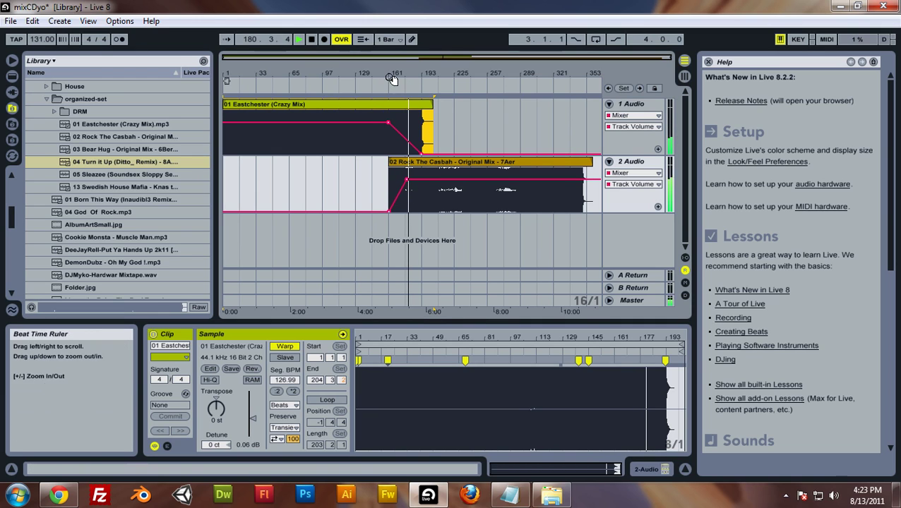
# Step: Reset track 2's EQ Three low gain to 0 dB after trial adjustments
pyautogui.click(625, 163)
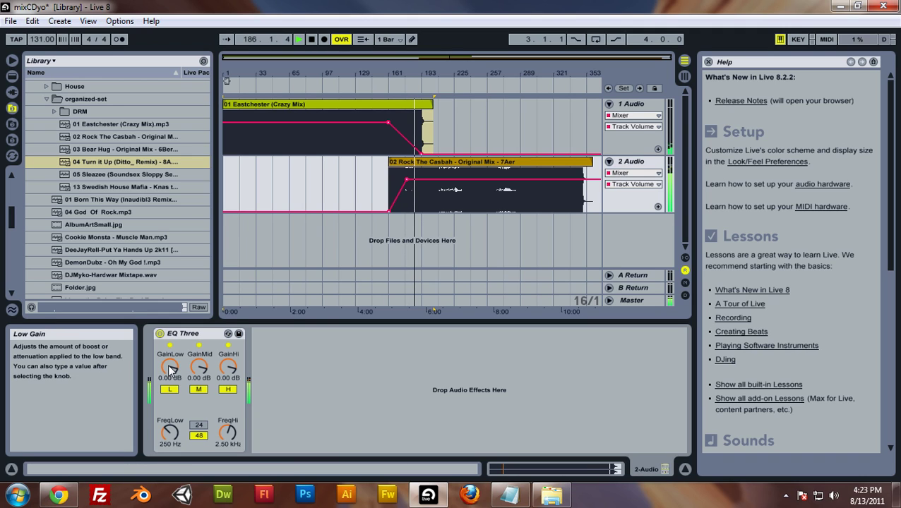
pyautogui.moveTo(169, 370); pyautogui.dragTo(169, 378)
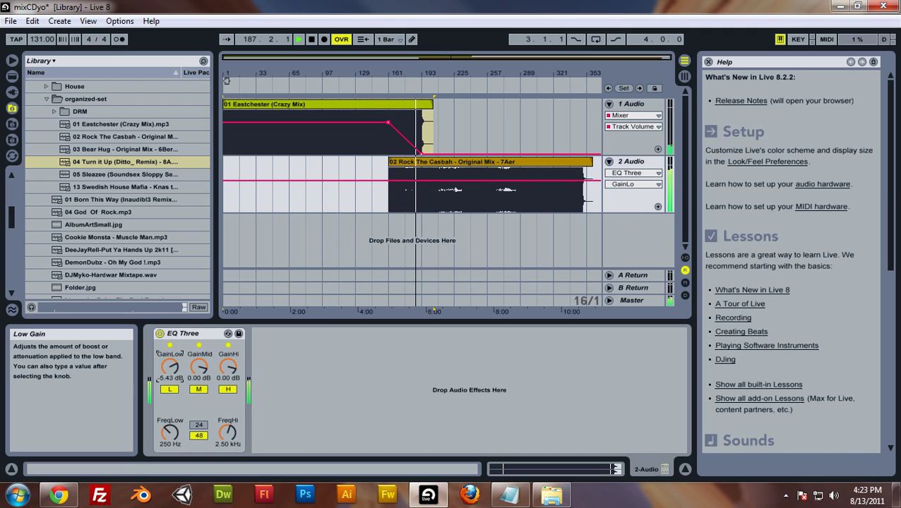
pyautogui.moveTo(170, 367); pyautogui.dragTo(170, 371)
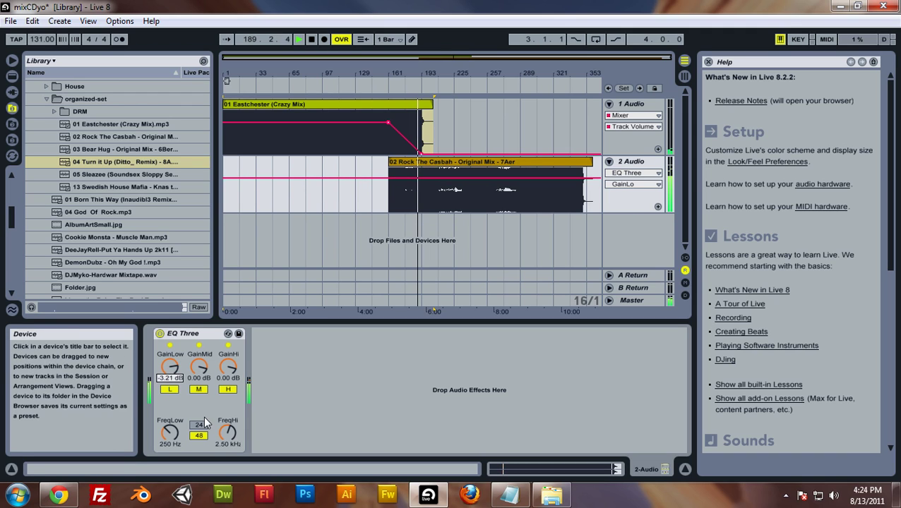
pyautogui.write('0')
pyautogui.press('Return')
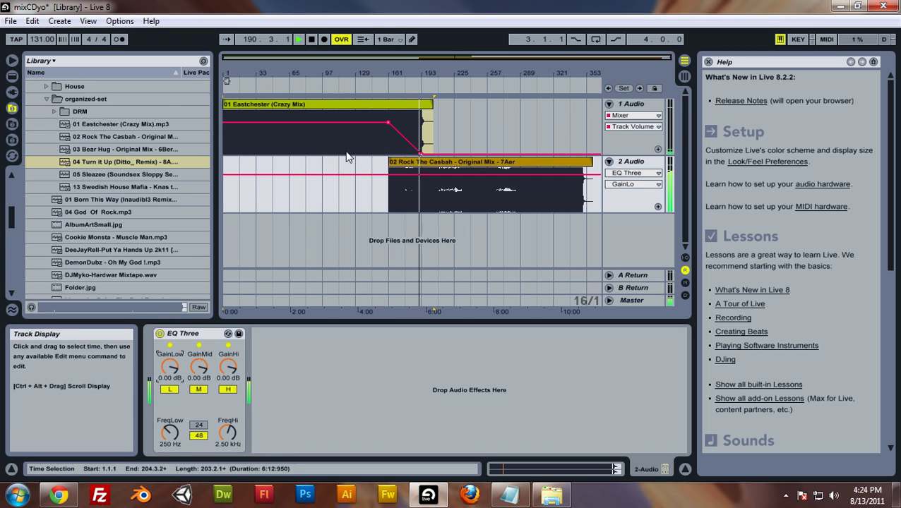
# Step: Show track 2's GainMid automation and ramp it from bar 161 down to -inf dB
pyautogui.click(392, 175)
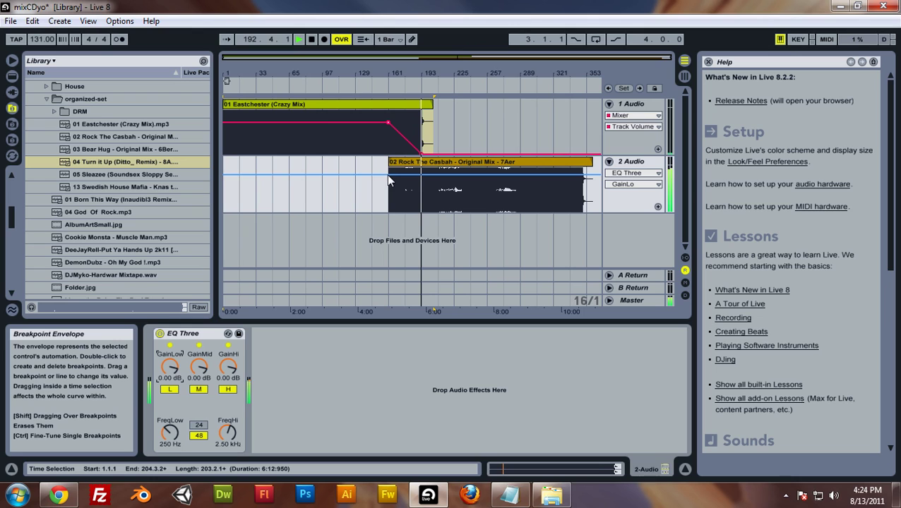
pyautogui.click(199, 372)
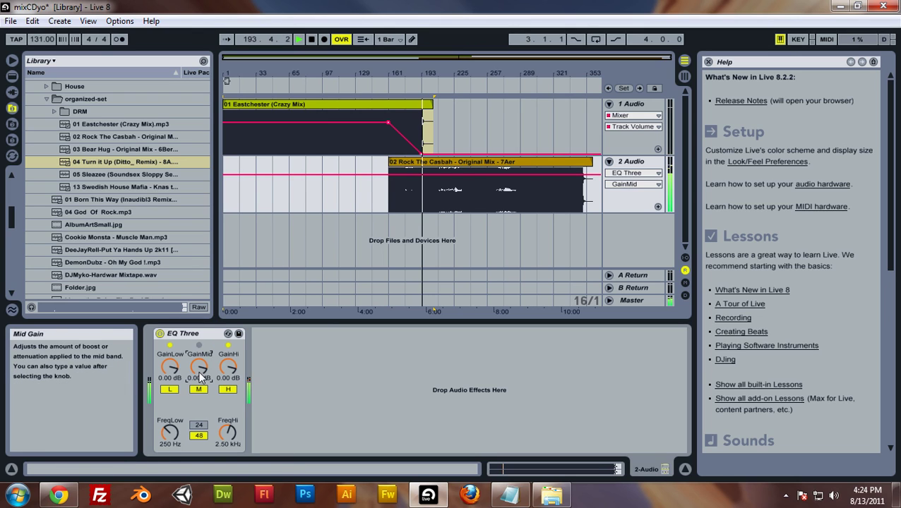
pyautogui.click(415, 178)
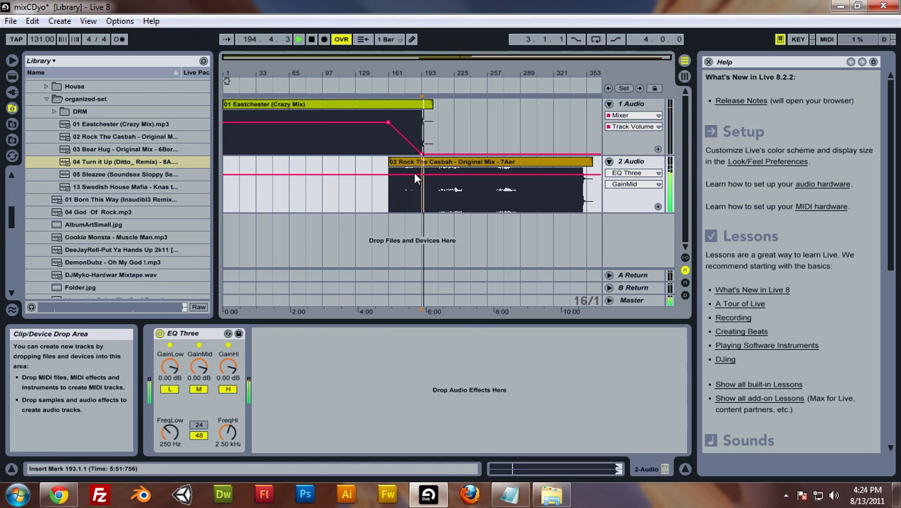
pyautogui.moveTo(405, 174)
pyautogui.mouseDown()
pyautogui.moveTo(434, 180)
pyautogui.moveTo(434, 210)
pyautogui.moveTo(390, 191)
pyautogui.moveTo(389, 177)
pyautogui.mouseUp()
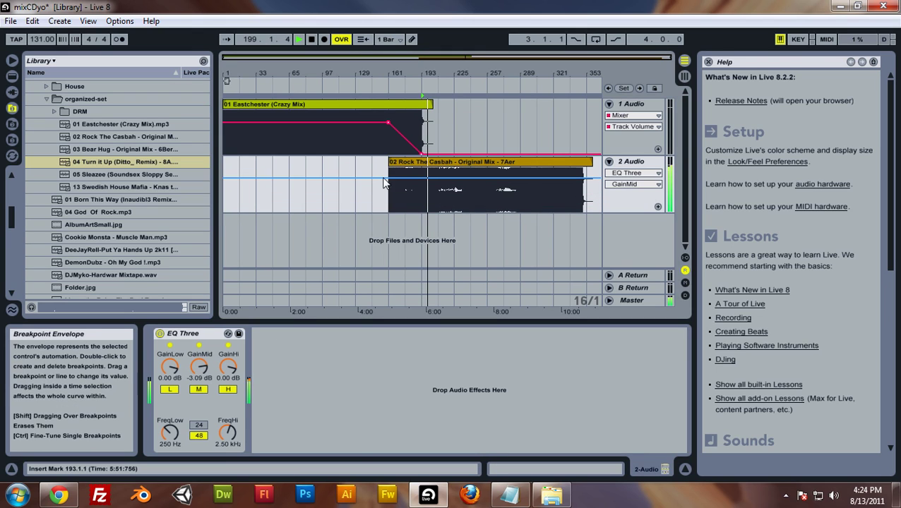
pyautogui.click(388, 177)
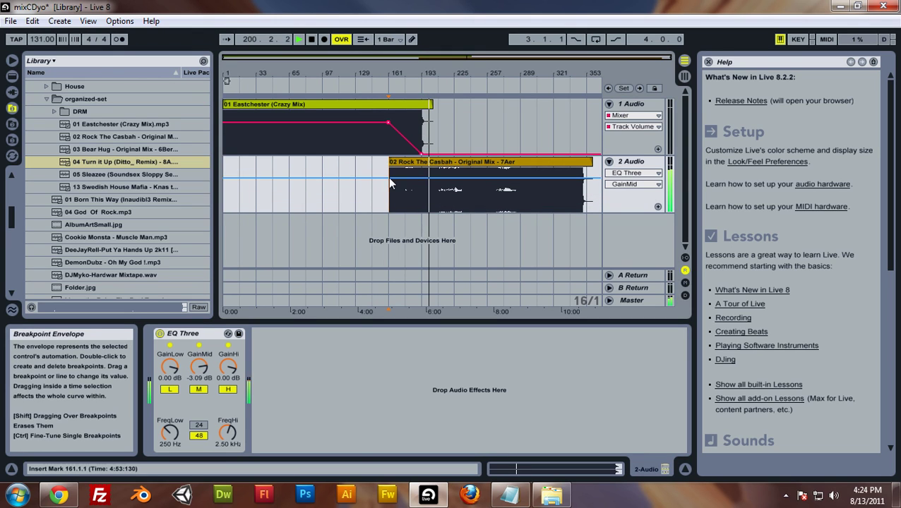
pyautogui.moveTo(428, 177); pyautogui.dragTo(430, 210)
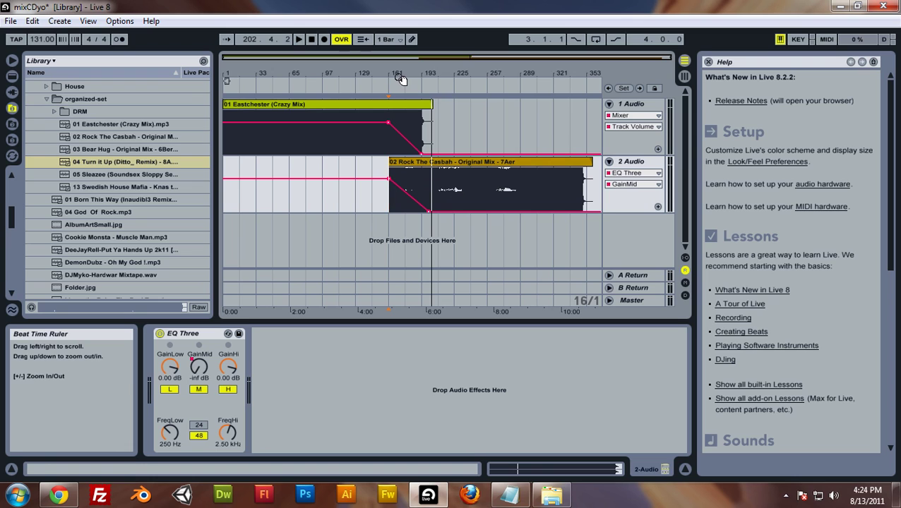
# Step: Play the crossfade from bar 161, turn Casbah's mid gain down to -47.3 dB, then show the Session mixer
pyautogui.click(392, 82)
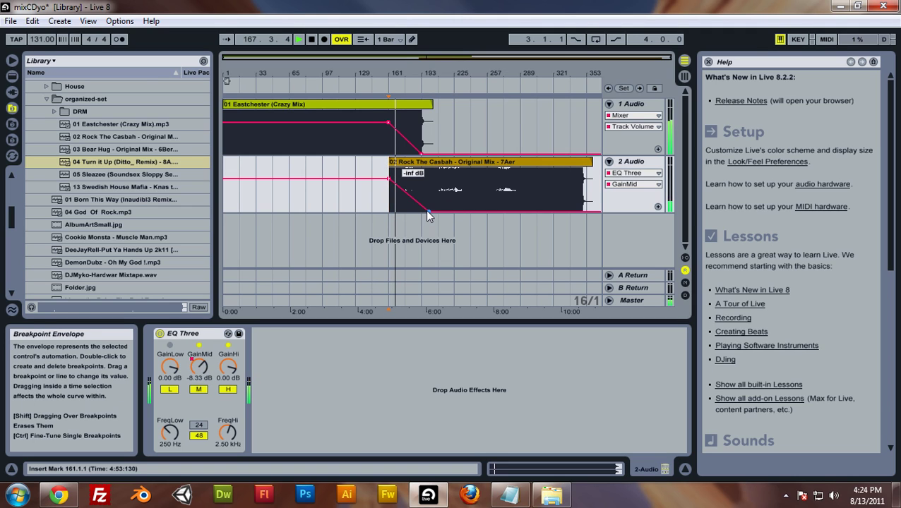
pyautogui.click(412, 86)
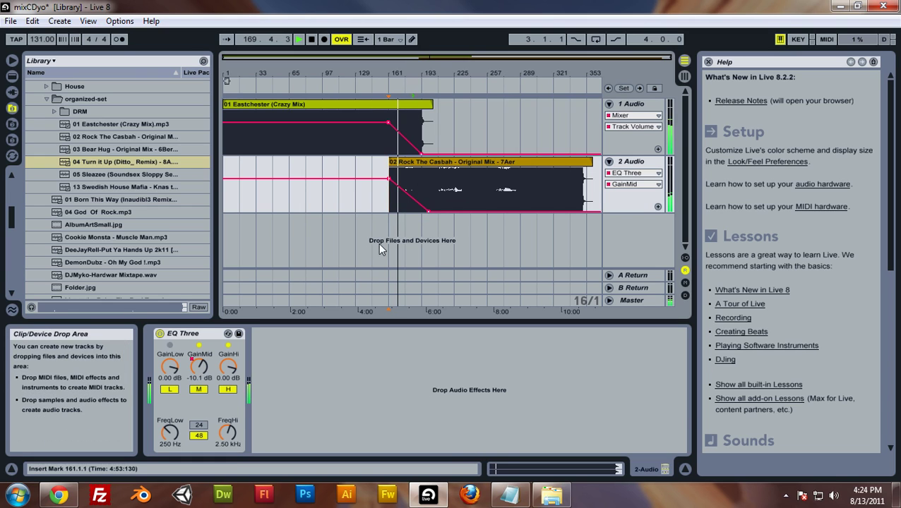
pyautogui.click(195, 374)
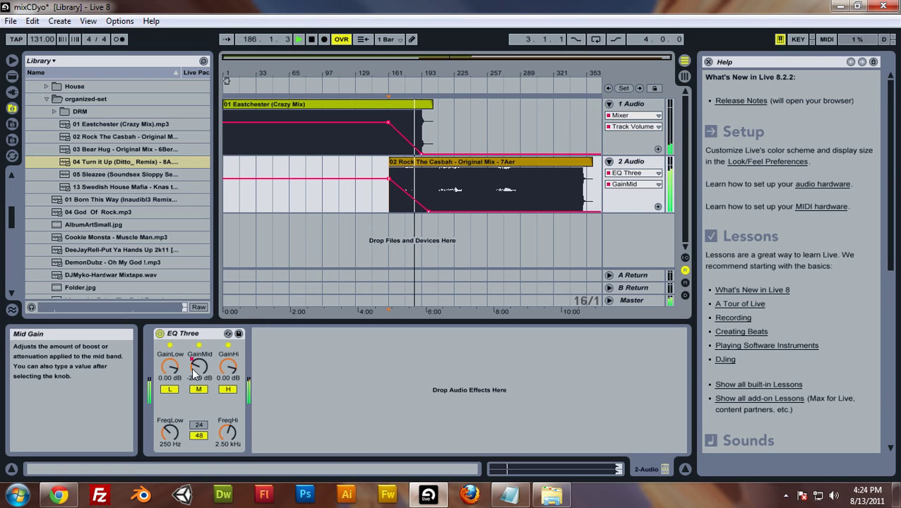
pyautogui.moveTo(196, 375); pyautogui.dragTo(208, 366)
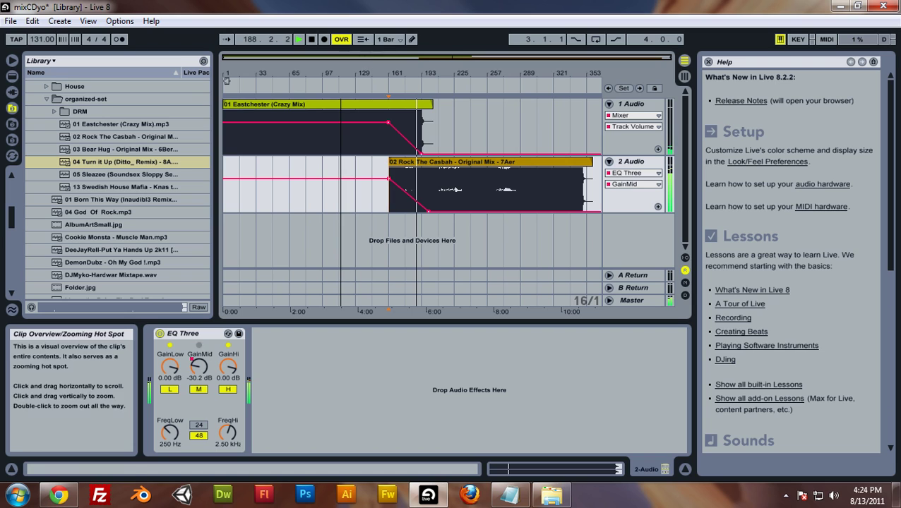
pyautogui.click(683, 75)
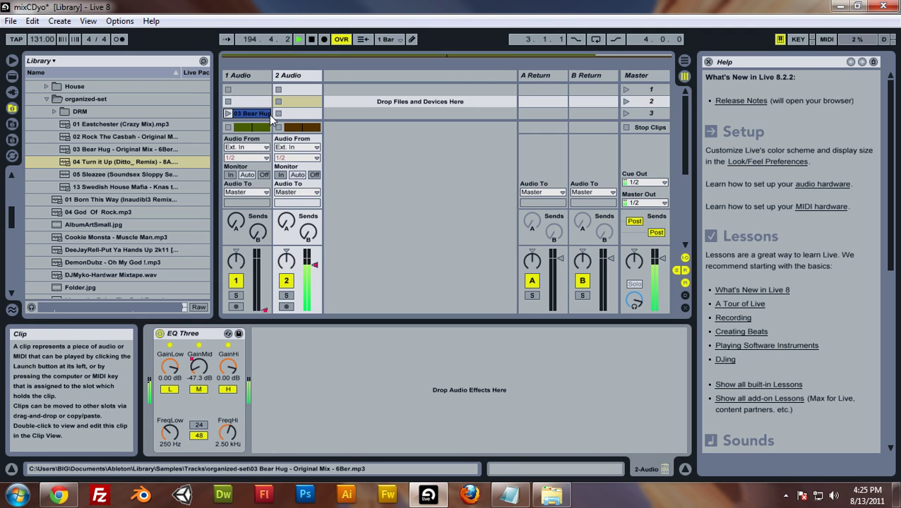
# Step: Arm global automation recording, select track 1, and start playback from around bar 65
pyautogui.press('Tab')
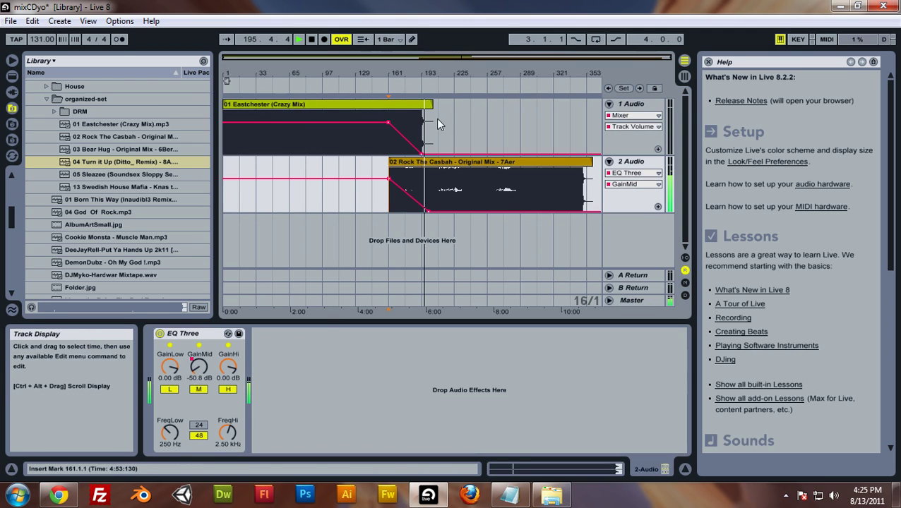
pyautogui.moveTo(427, 212)
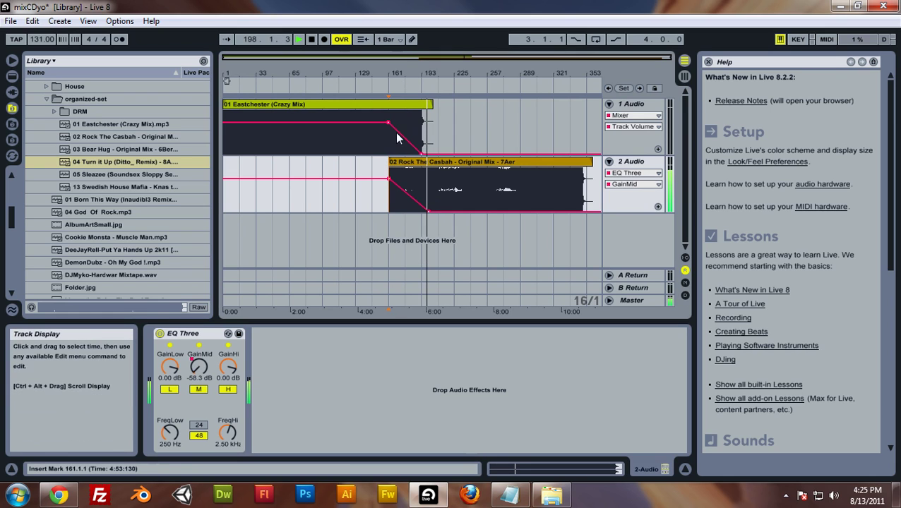
pyautogui.doubleClick(308, 40)
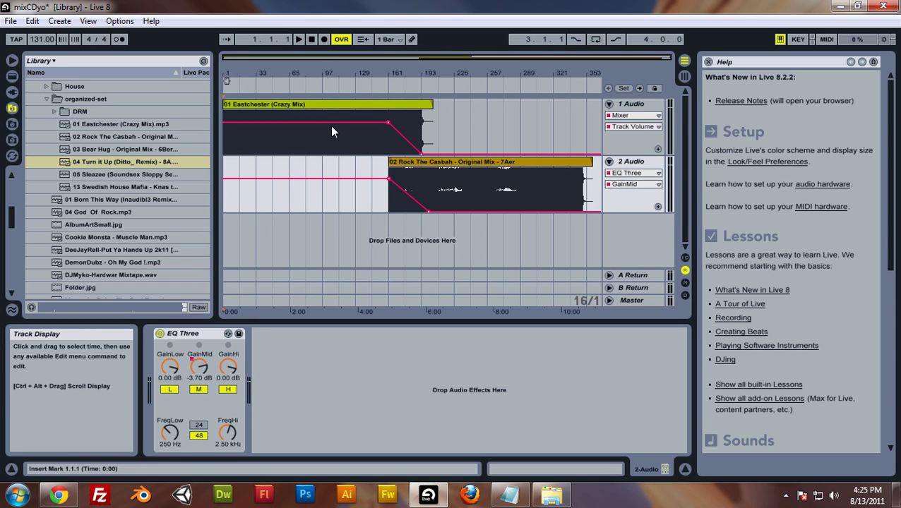
pyautogui.click(325, 40)
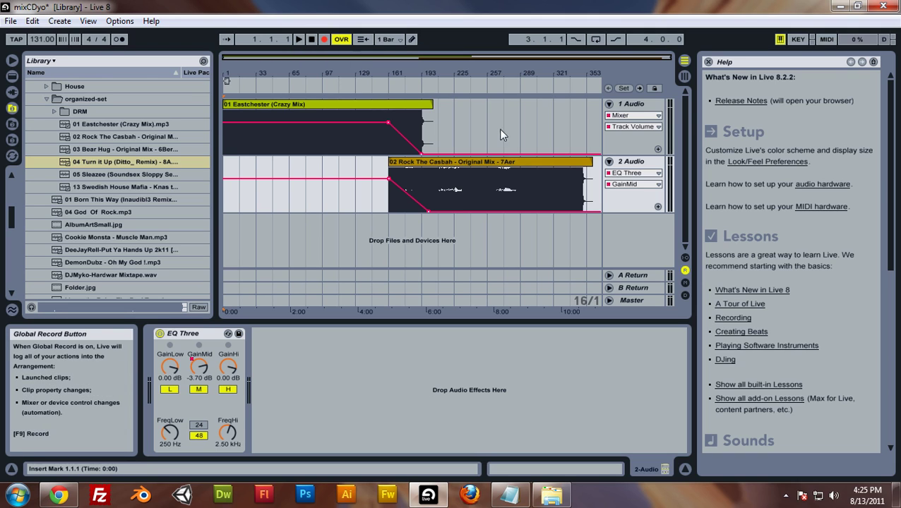
pyautogui.press('Tab')
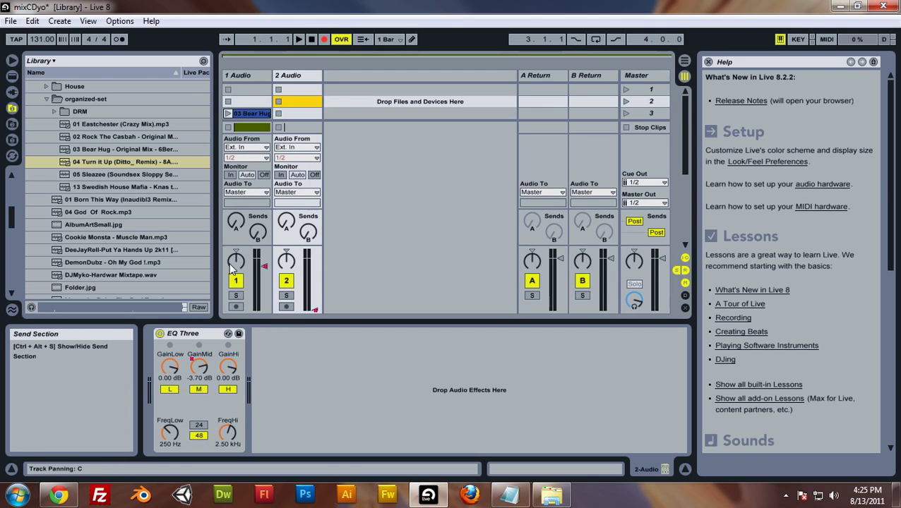
pyautogui.click(237, 306)
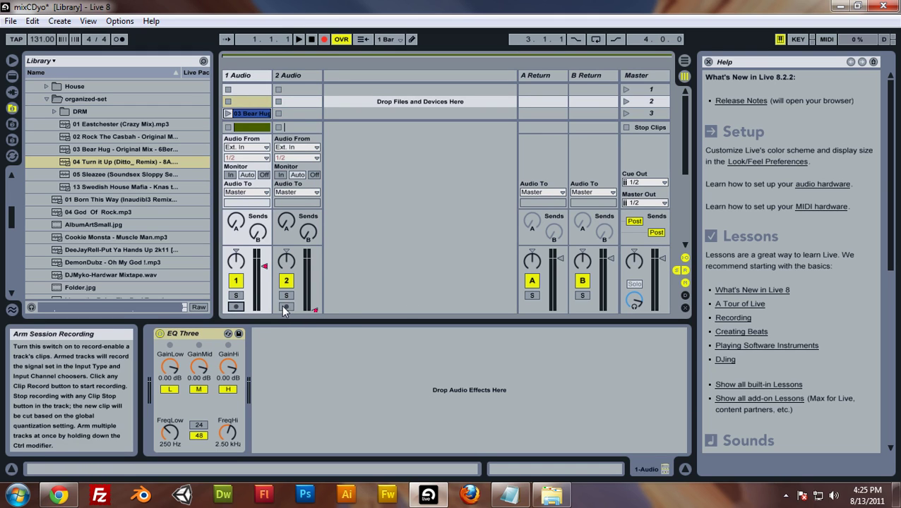
pyautogui.press('Tab')
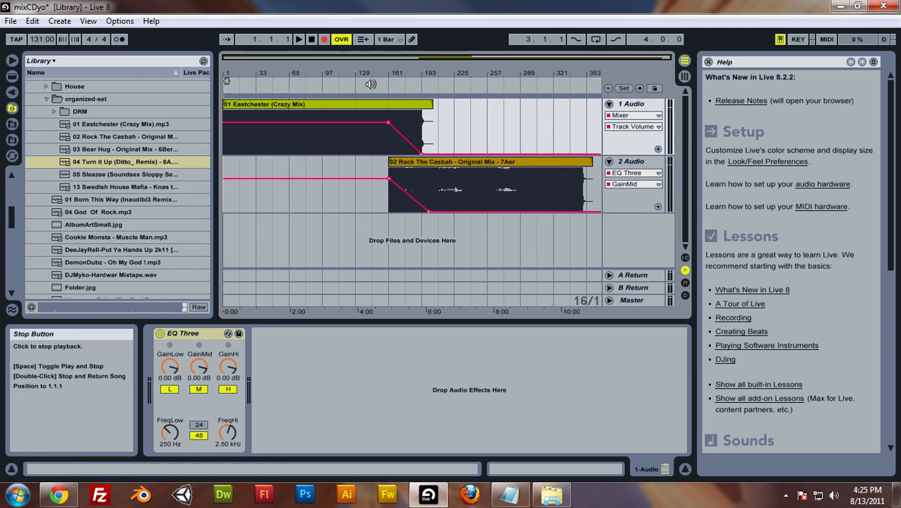
pyautogui.click(289, 86)
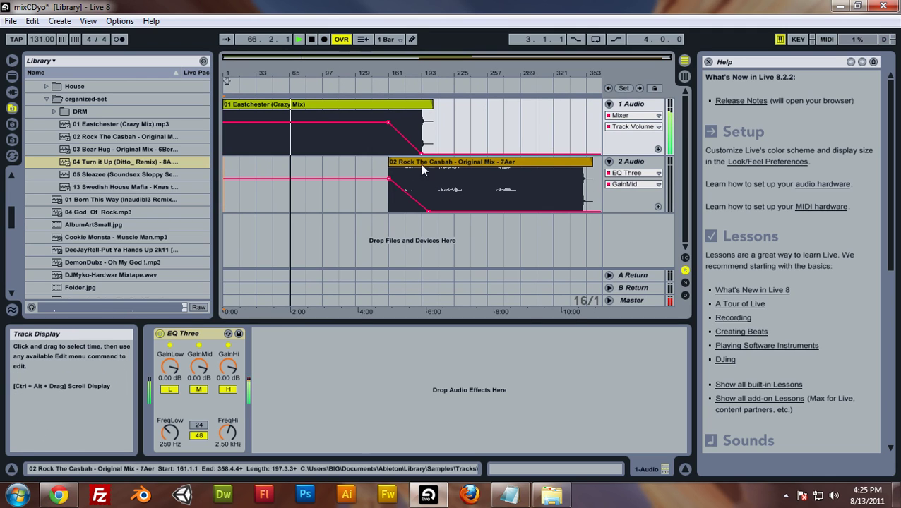
# Step: Record a GainLow sweep up and down on track 1, stop, and zoom out to bars 63–91
pyautogui.moveTo(169, 367); pyautogui.dragTo(169, 404)
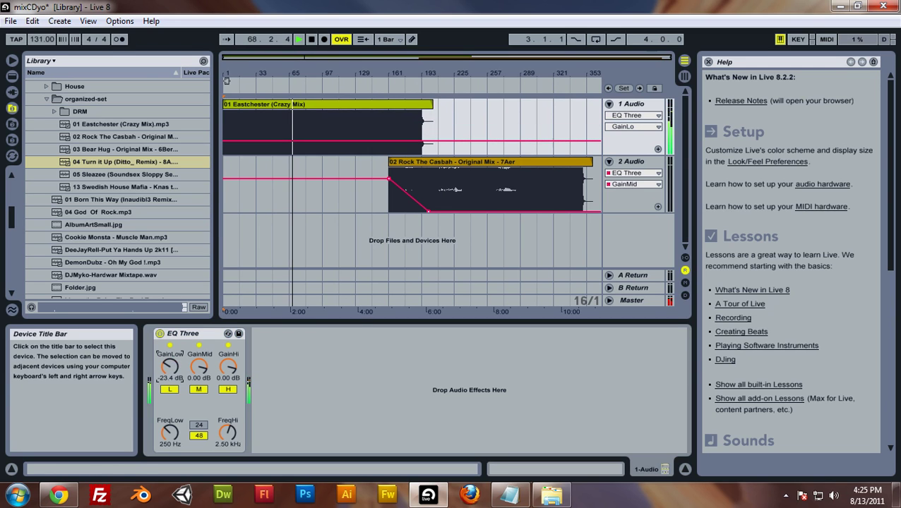
pyautogui.click(324, 39)
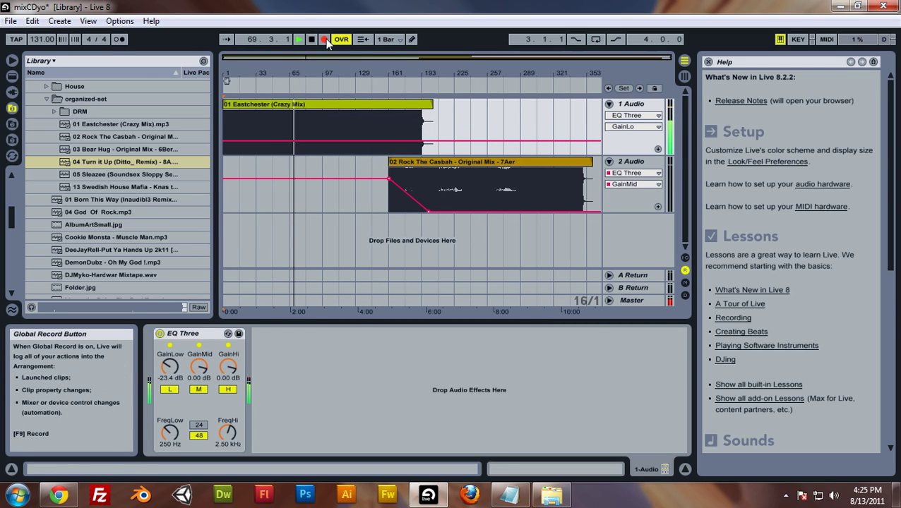
pyautogui.moveTo(172, 362); pyautogui.dragTo(170, 360)
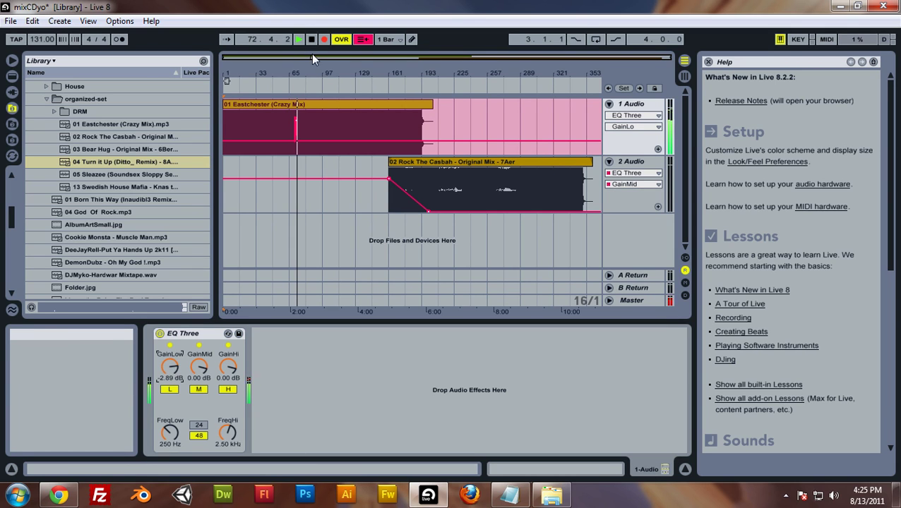
pyautogui.moveTo(308, 66); pyautogui.dragTo(308, 353)
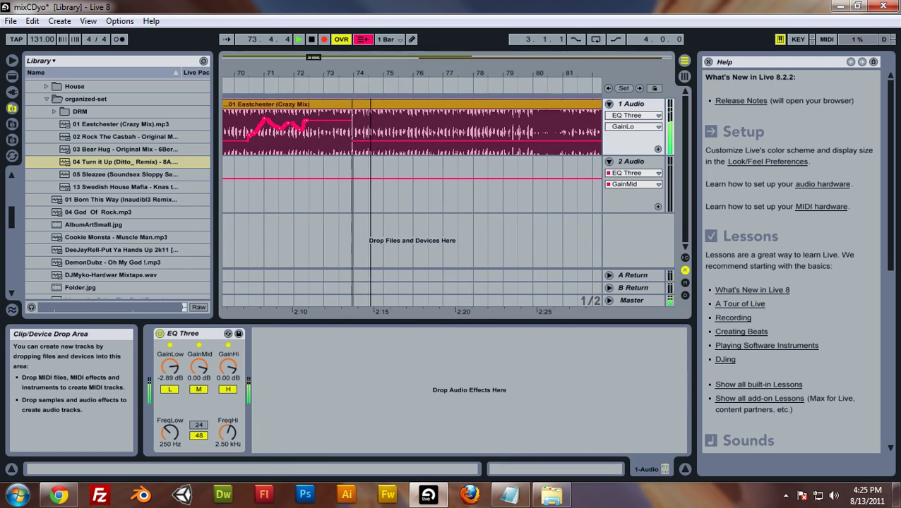
pyautogui.moveTo(170, 366)
pyautogui.mouseDown()
pyautogui.moveTo(170, 400)
pyautogui.moveTo(173, 382)
pyautogui.mouseUp()
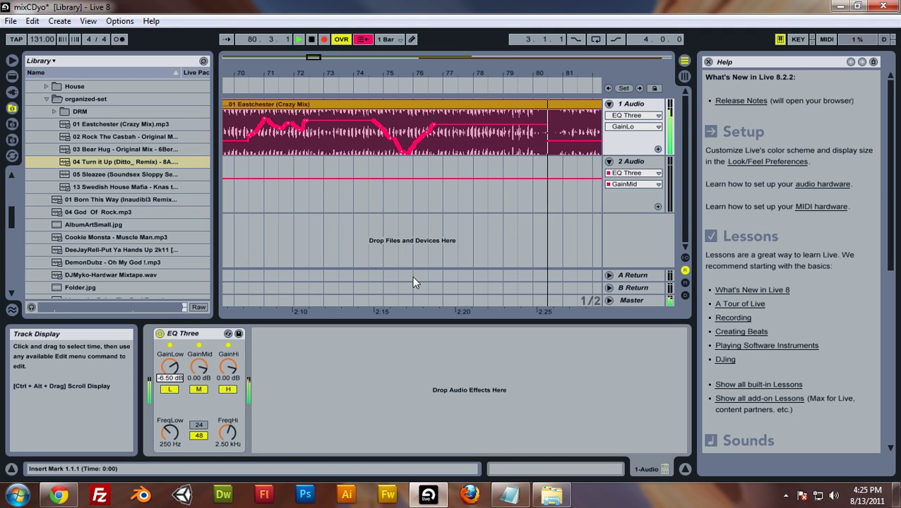
pyautogui.press('space')
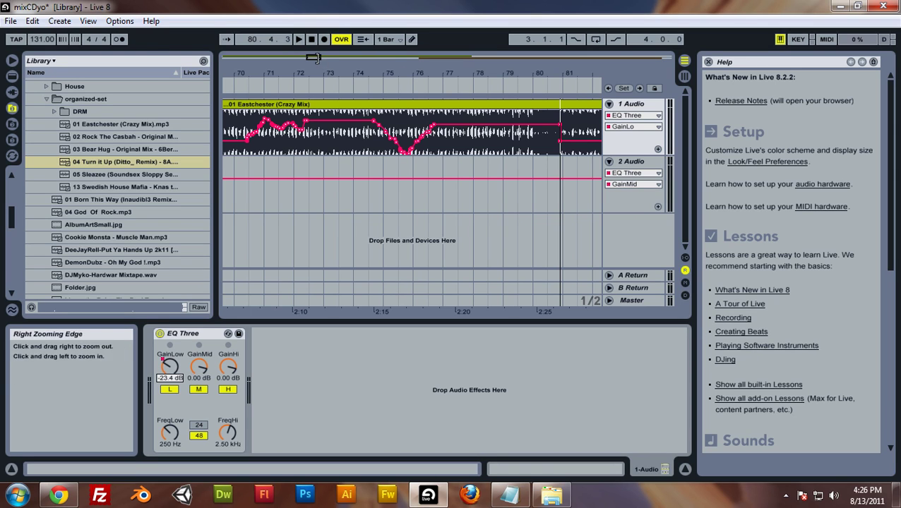
pyautogui.moveTo(315, 56); pyautogui.dragTo(315, 31)
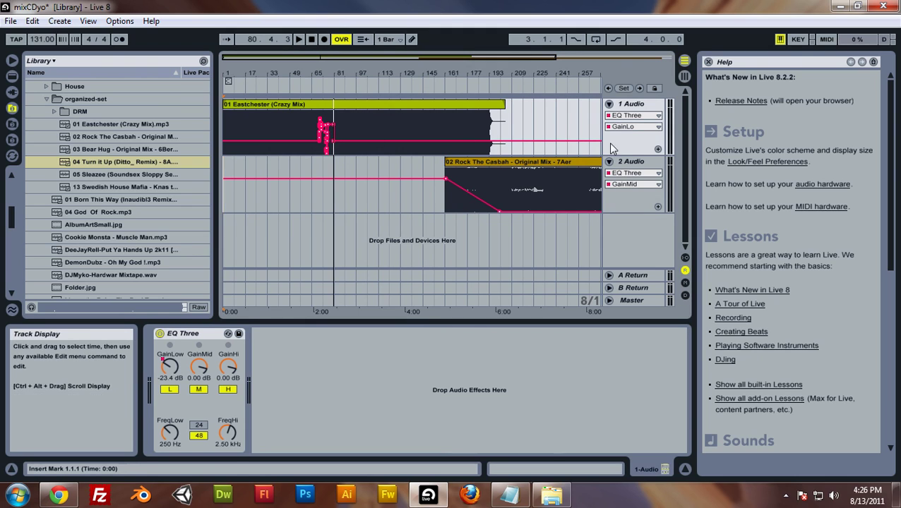
# Step: Zoom out to the whole song, then zoom in on track 1's recorded GainLo sweep around bars 65–105
pyautogui.moveTo(351, 55); pyautogui.dragTo(351, 47)
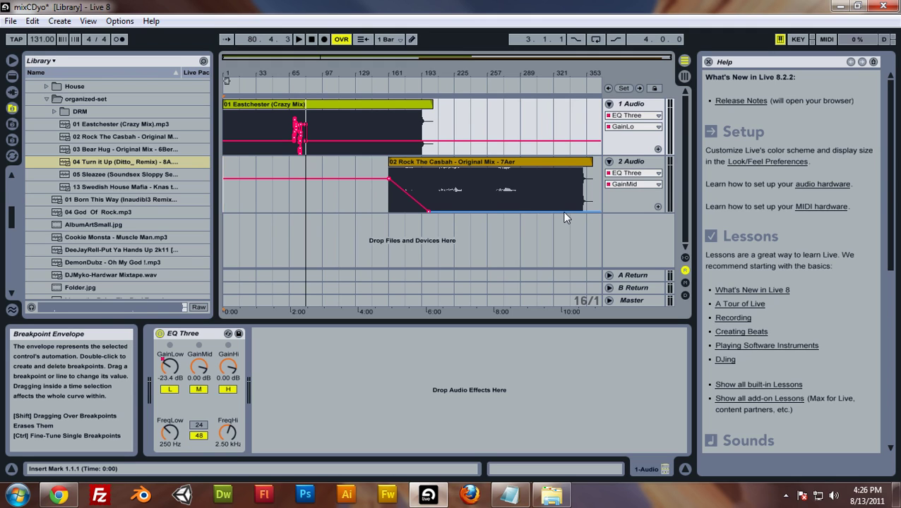
pyautogui.moveTo(332, 72); pyautogui.dragTo(376, 111)
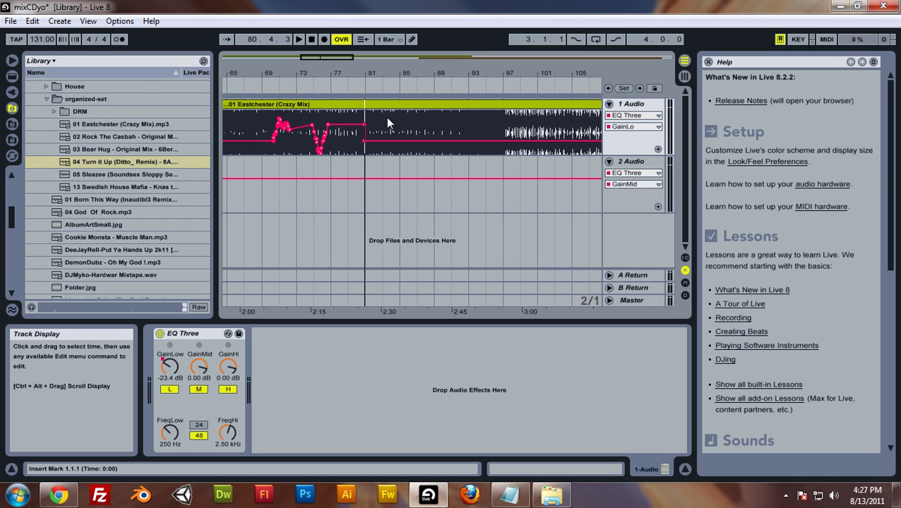
# Step: Move the insert mark between bars 85 and 101 along track 1's automation
pyautogui.click(393, 120)
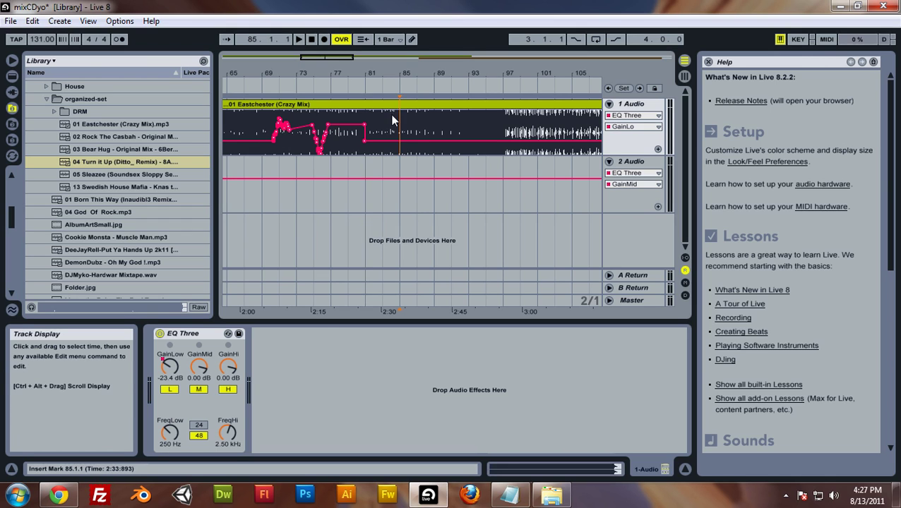
pyautogui.click(504, 120)
pyautogui.click(487, 115)
pyautogui.click(501, 113)
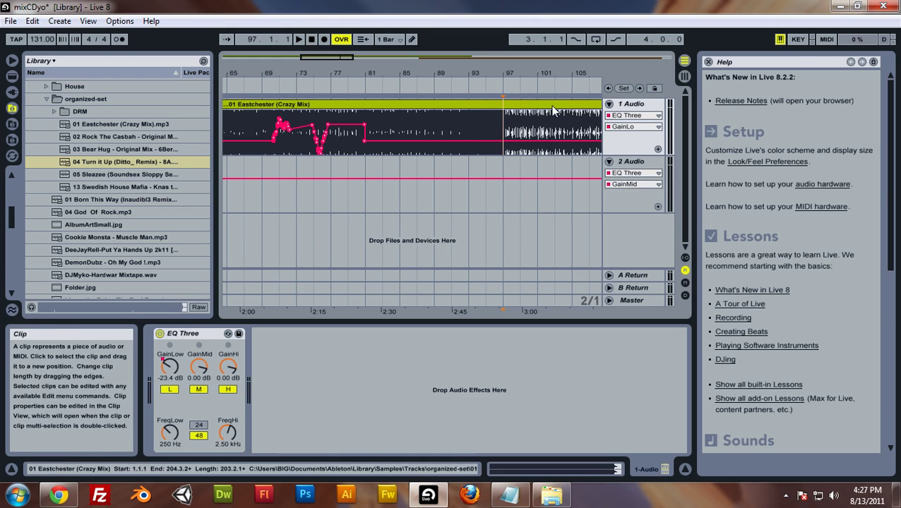
pyautogui.click(538, 121)
# Step: Fit both clips in view and select the Eastchester clip's span, 1.1.1–204.3.2
pyautogui.moveTo(344, 55); pyautogui.dragTo(344, 92)
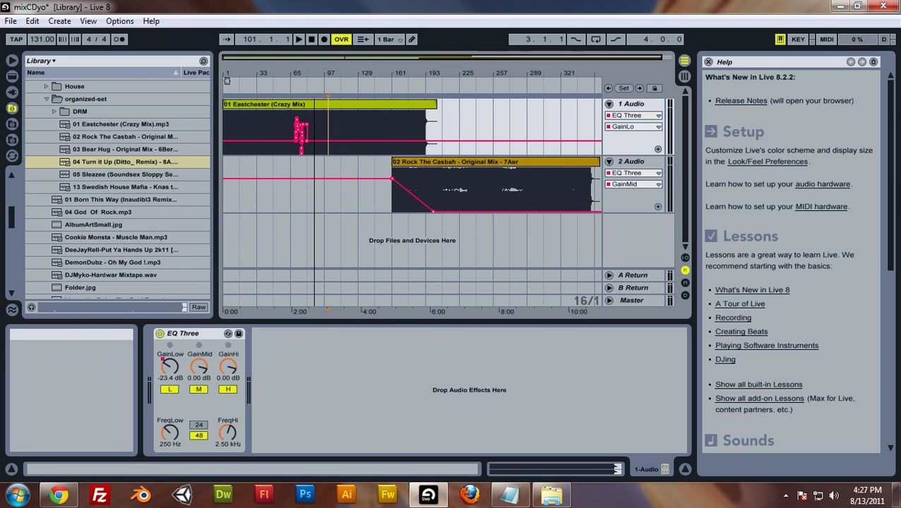
pyautogui.moveTo(343, 92)
pyautogui.mouseDown()
pyautogui.moveTo(343, 120)
pyautogui.moveTo(344, 84)
pyautogui.mouseUp()
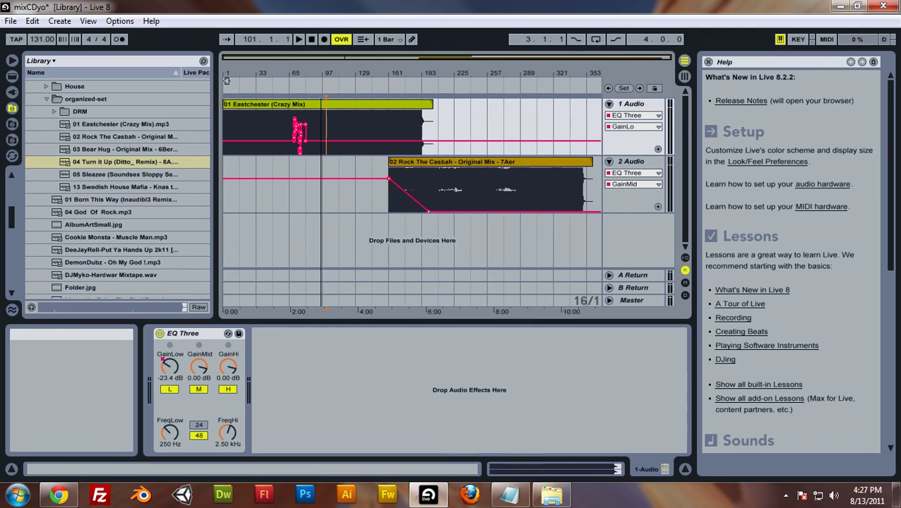
pyautogui.click(433, 162)
pyautogui.click(351, 105)
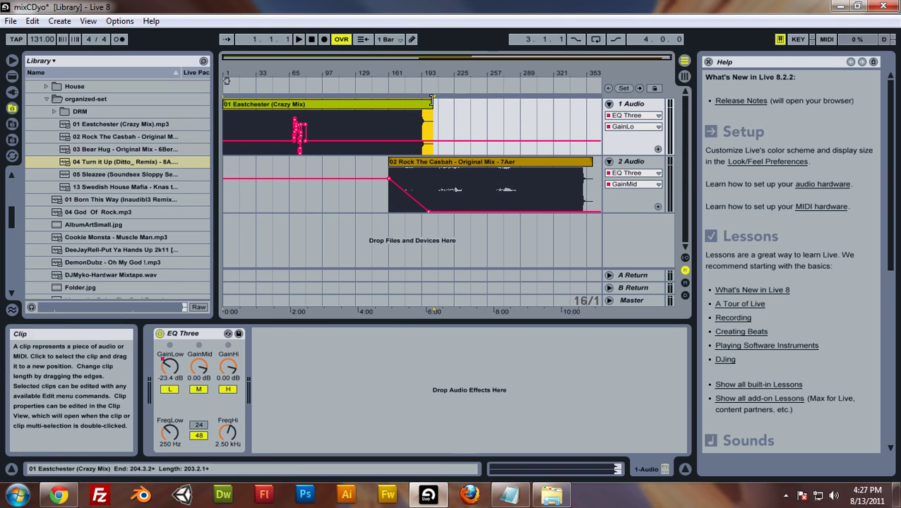
pyautogui.click(12, 22)
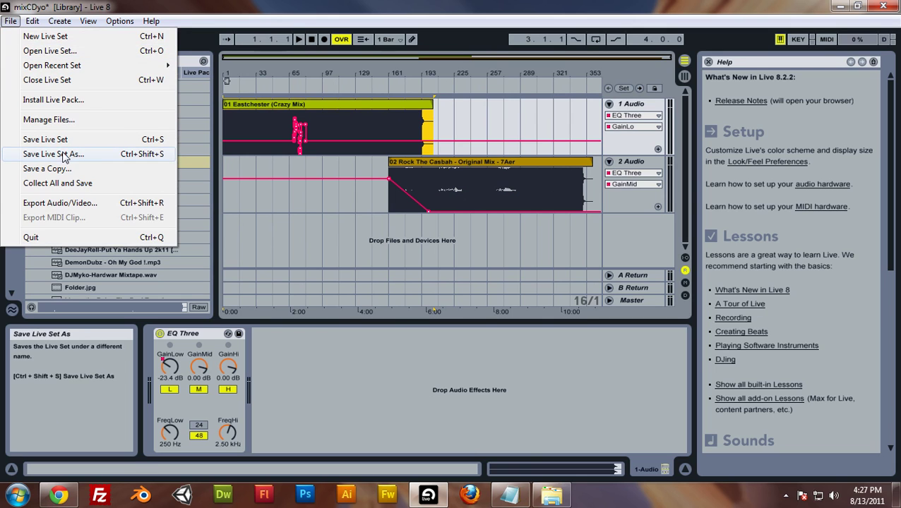
pyautogui.click(70, 204)
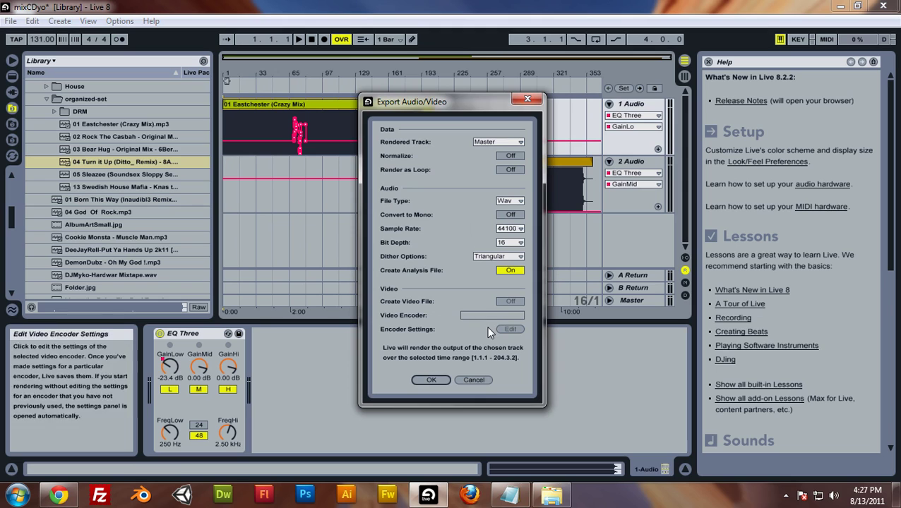
pyautogui.click(520, 203)
pyautogui.click(517, 210)
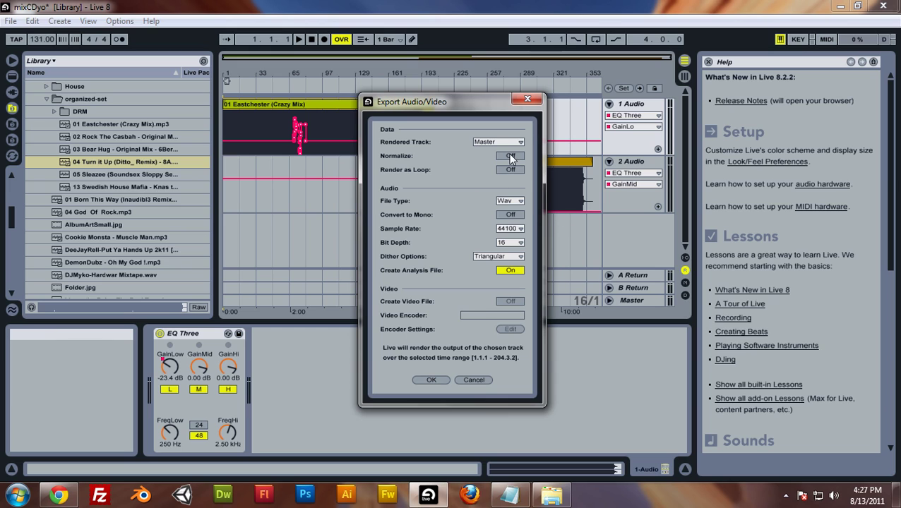
pyautogui.click(529, 101)
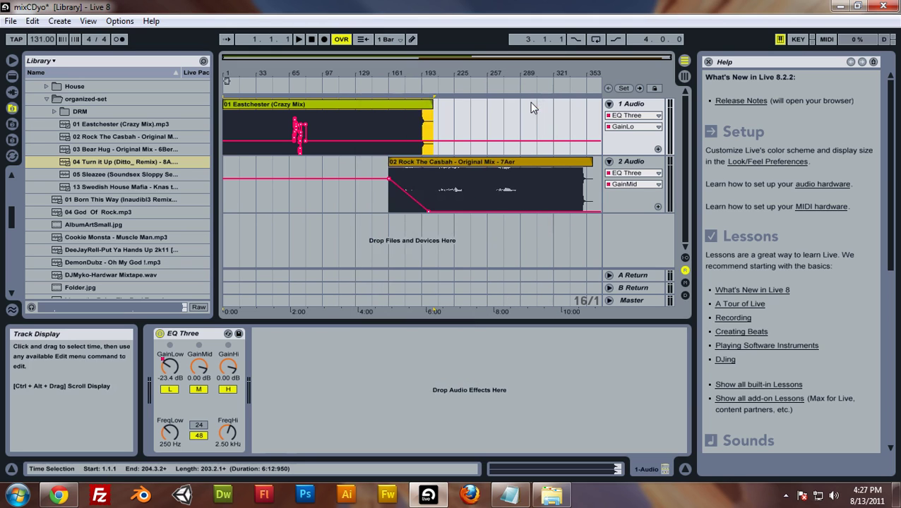
pyautogui.moveTo(417, 497)
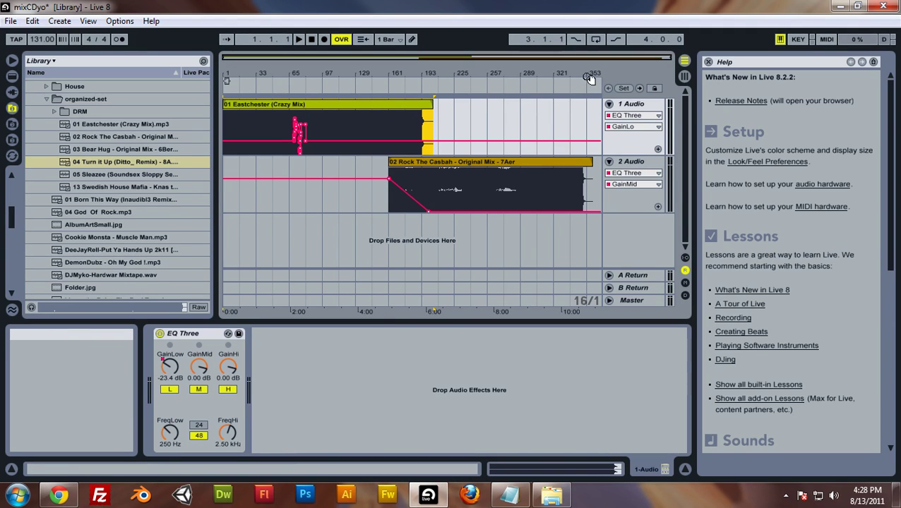
# Step: Expand the Master track and keep Mixer as its automated device to reveal Song Tempo
pyautogui.click(628, 300)
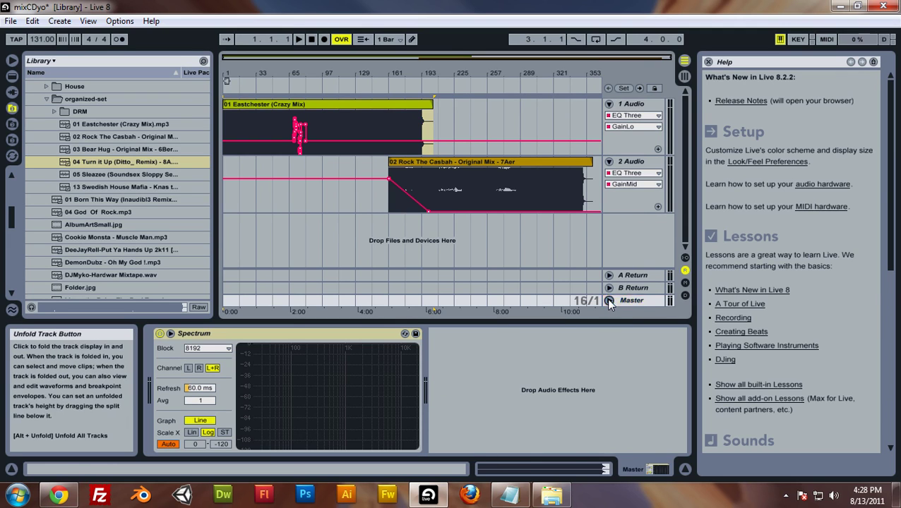
pyautogui.click(609, 301)
pyautogui.click(624, 261)
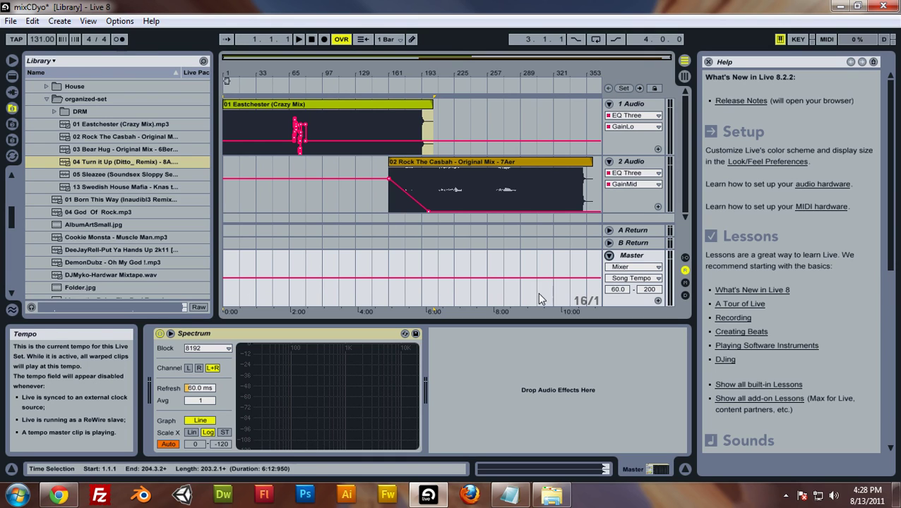
pyautogui.click(632, 267)
pyautogui.click(630, 283)
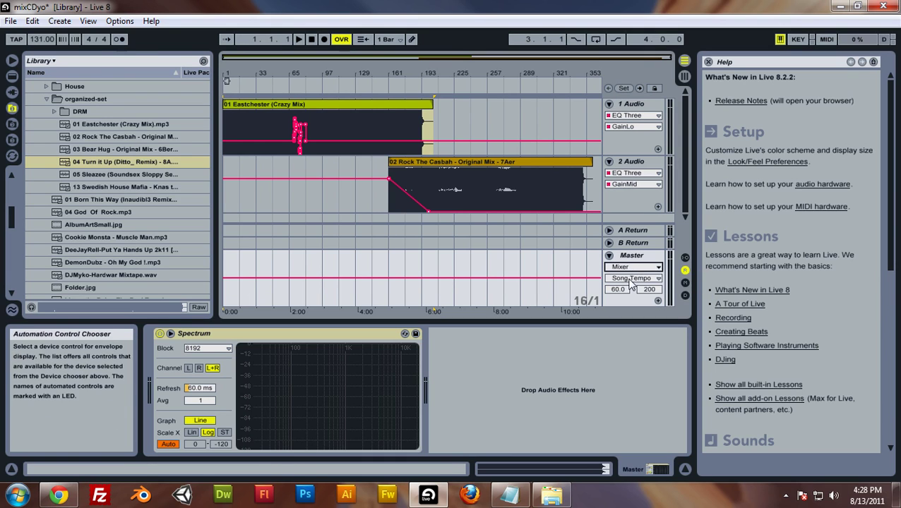
# Step: Try a tempo-drop ramp to 60 then 87.70 BPM, then delete it, leaving 131 flat
pyautogui.click(302, 278)
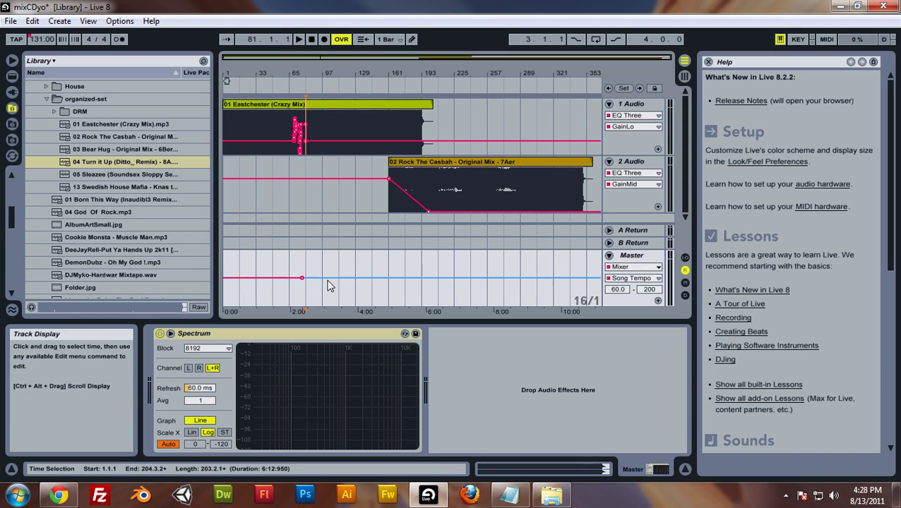
pyautogui.moveTo(323, 283); pyautogui.dragTo(322, 305)
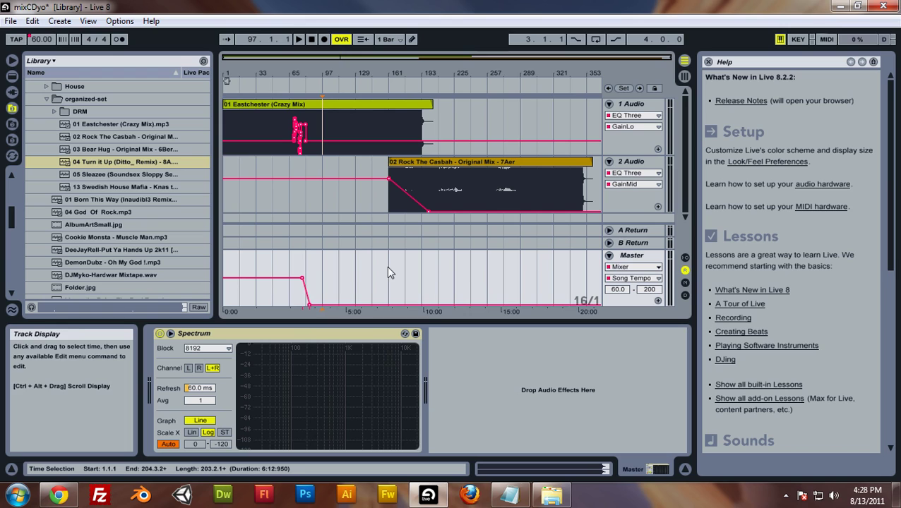
pyautogui.moveTo(329, 307)
pyautogui.mouseDown()
pyautogui.moveTo(331, 282)
pyautogui.moveTo(335, 299)
pyautogui.mouseUp()
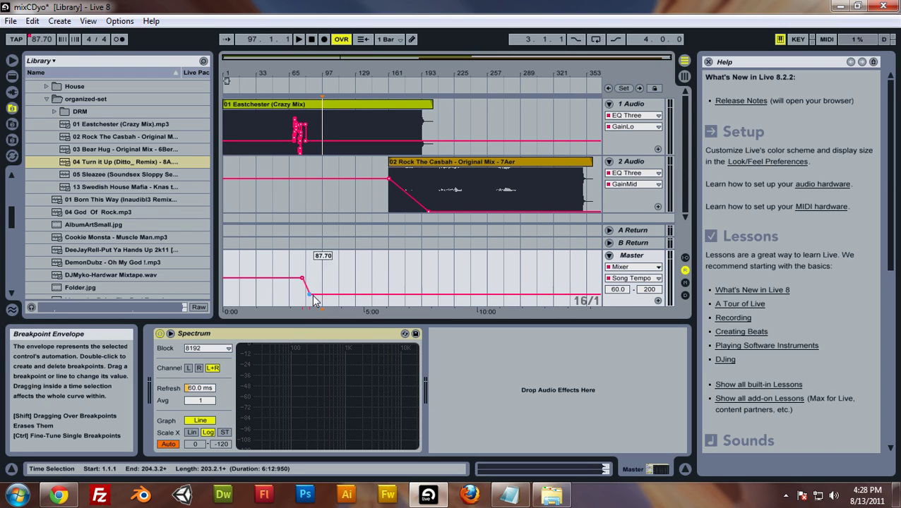
pyautogui.click(309, 294)
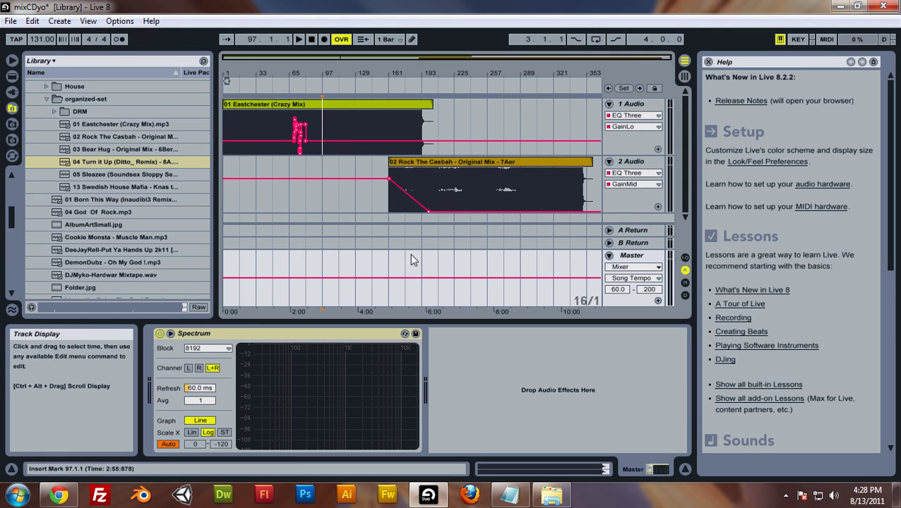
# Step: Toggle the Spectrum display, play from bar 150, nudge track 1's GainLow, and reshow the Master Spectrum
pyautogui.doubleClick(298, 366)
pyautogui.doubleClick(332, 241)
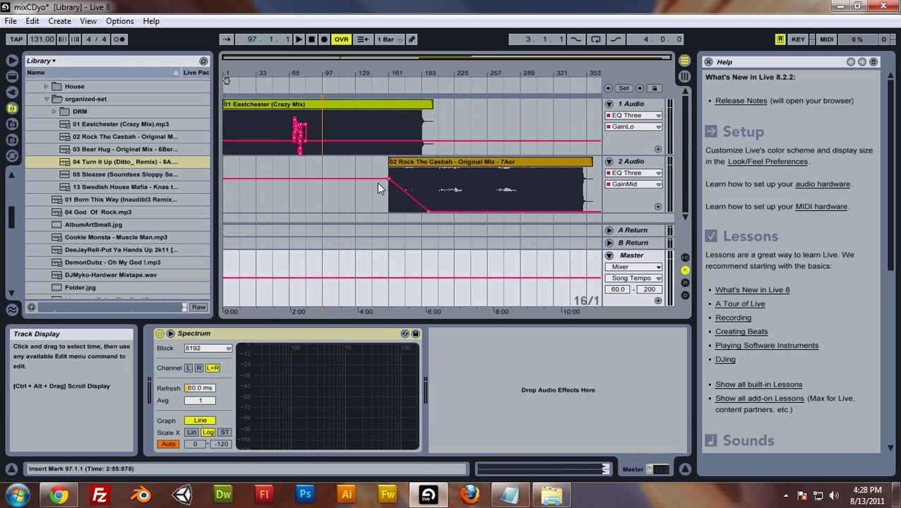
pyautogui.click(377, 91)
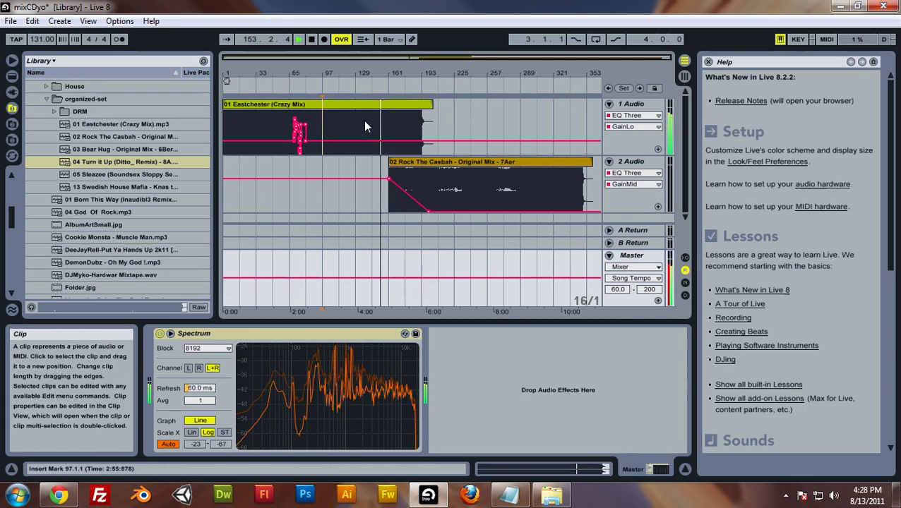
pyautogui.click(643, 105)
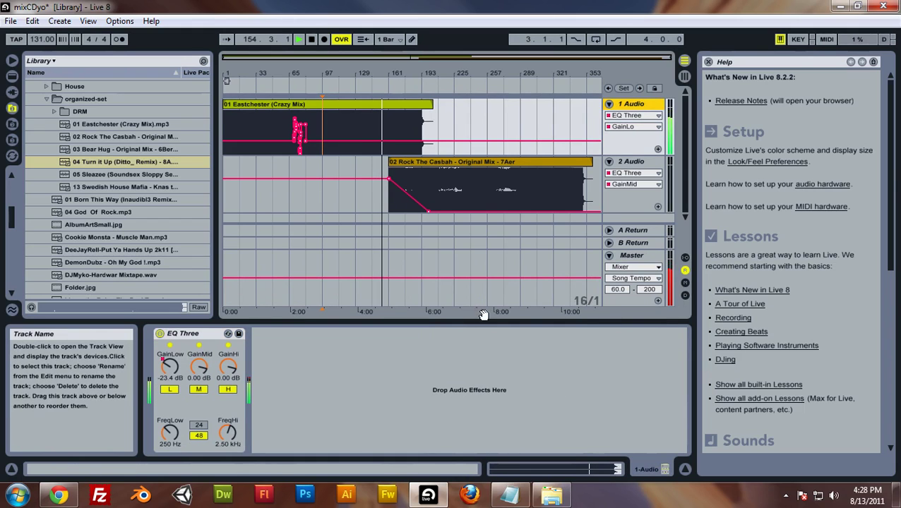
pyautogui.click(170, 368)
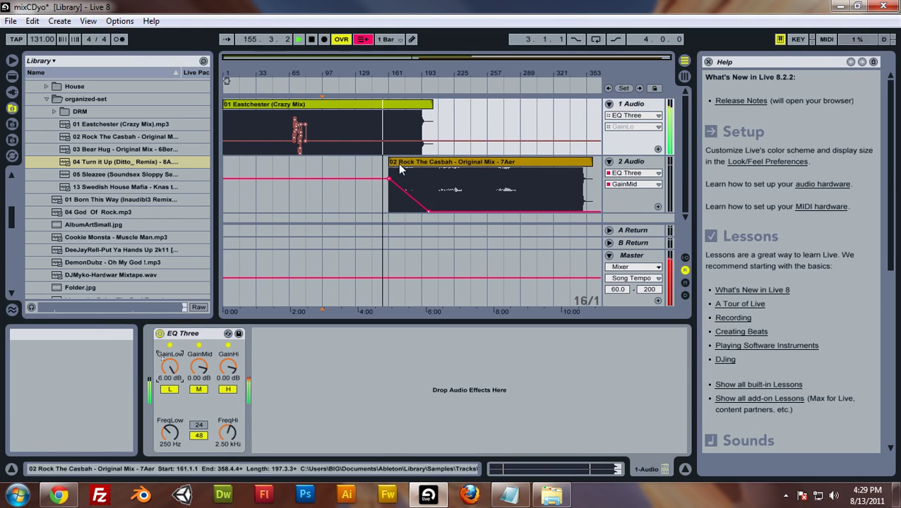
pyautogui.click(635, 253)
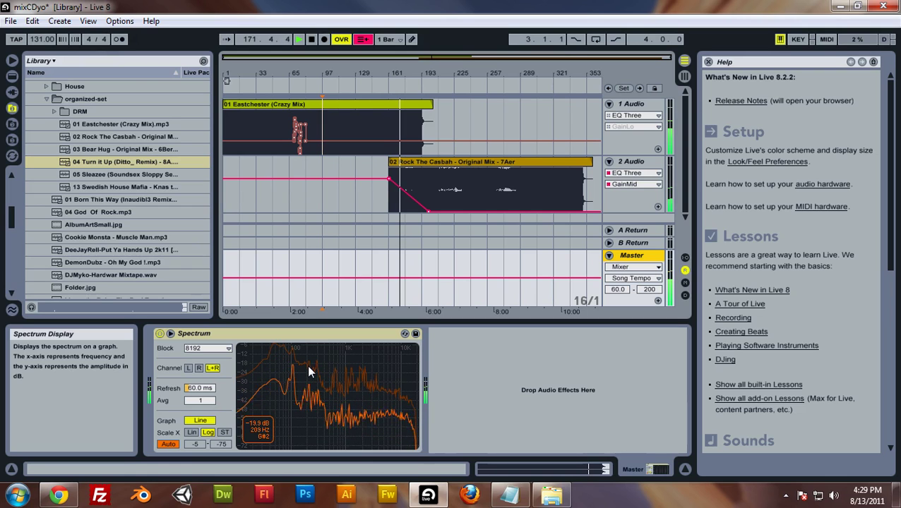
pyautogui.doubleClick(274, 356)
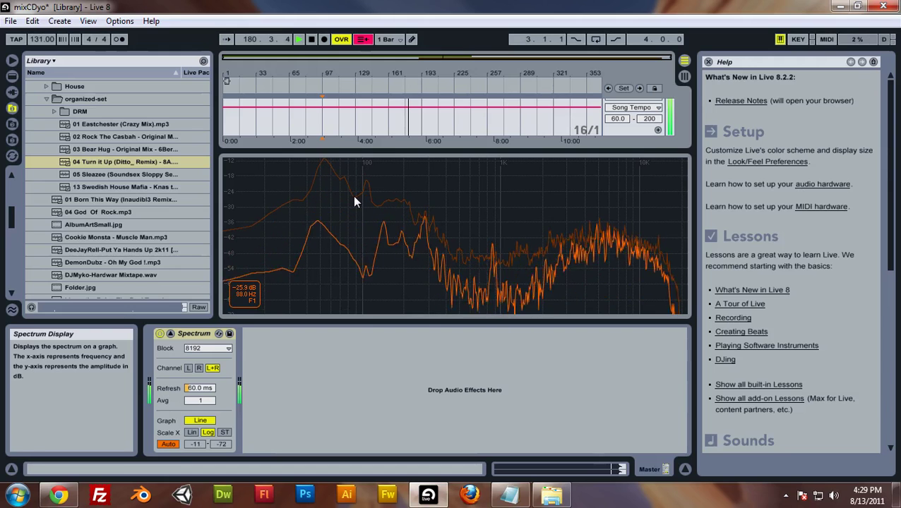
pyautogui.doubleClick(458, 191)
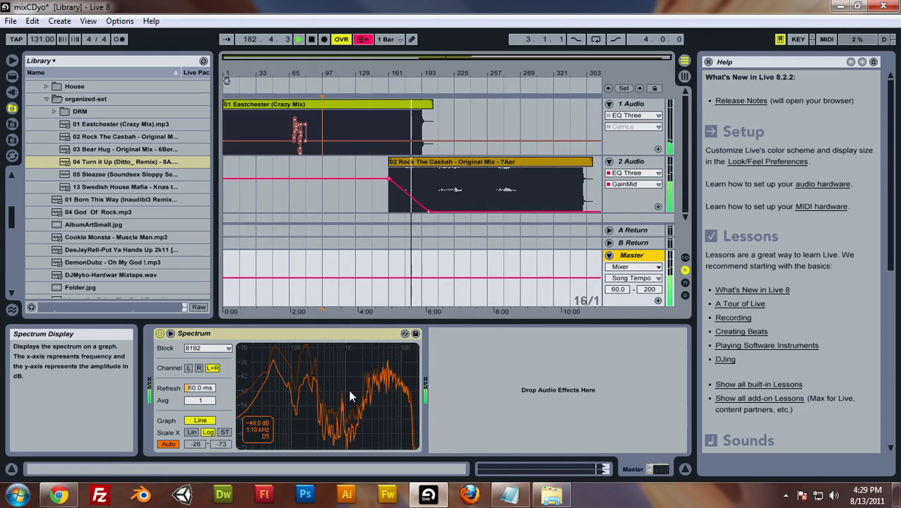
pyautogui.doubleClick(242, 350)
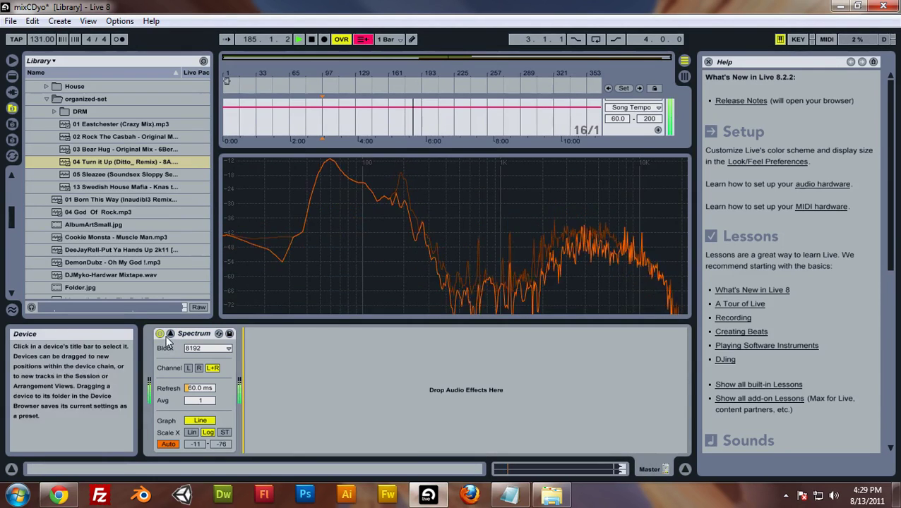
pyautogui.click(218, 333)
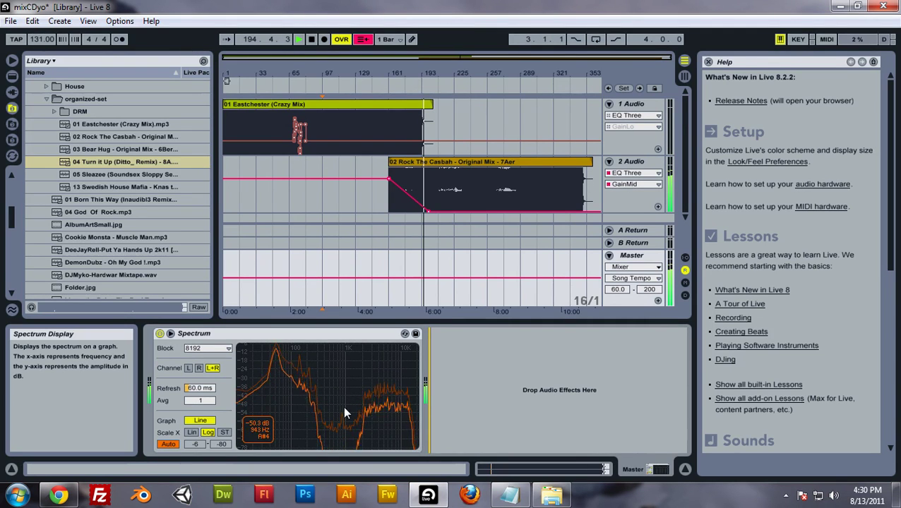
# Step: Stop playback and inspect Casbah's clip, the A Return devices, and the Master Spectrum
pyautogui.click(437, 169)
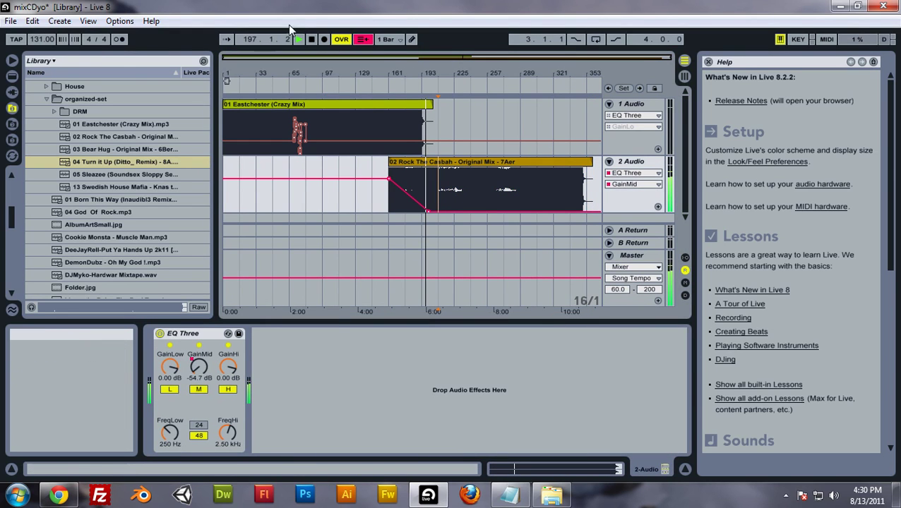
pyautogui.click(311, 39)
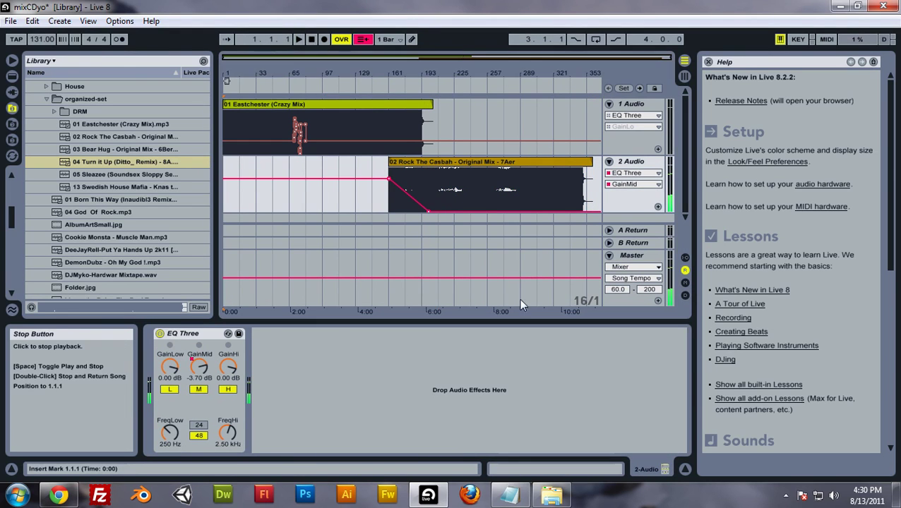
pyautogui.click(408, 165)
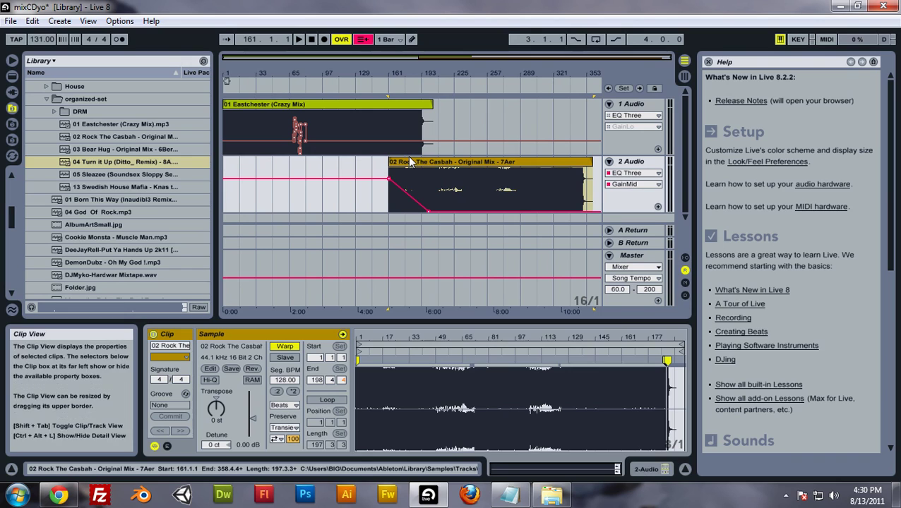
pyautogui.click(632, 232)
pyautogui.click(626, 258)
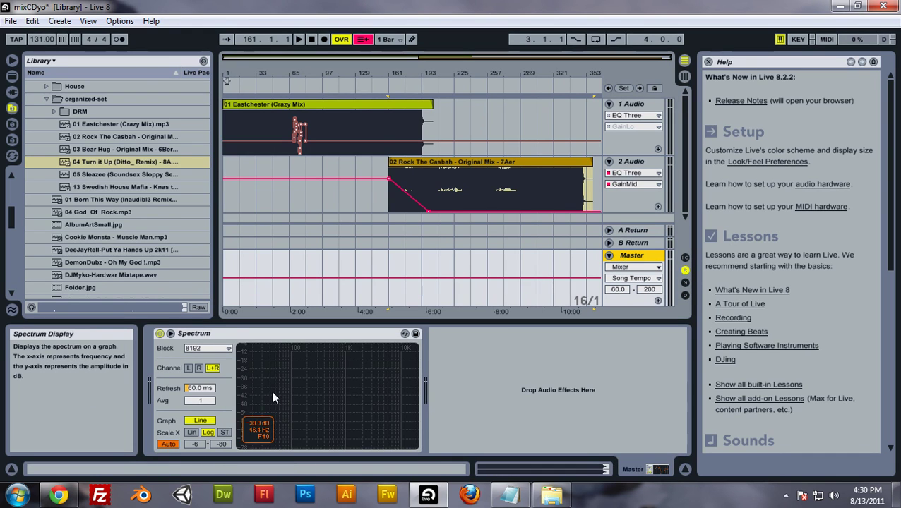
# Step: Zoom in on the crossfade around bars 157–221, zoom back out, and show track 1's EQ Three
pyautogui.click(461, 57)
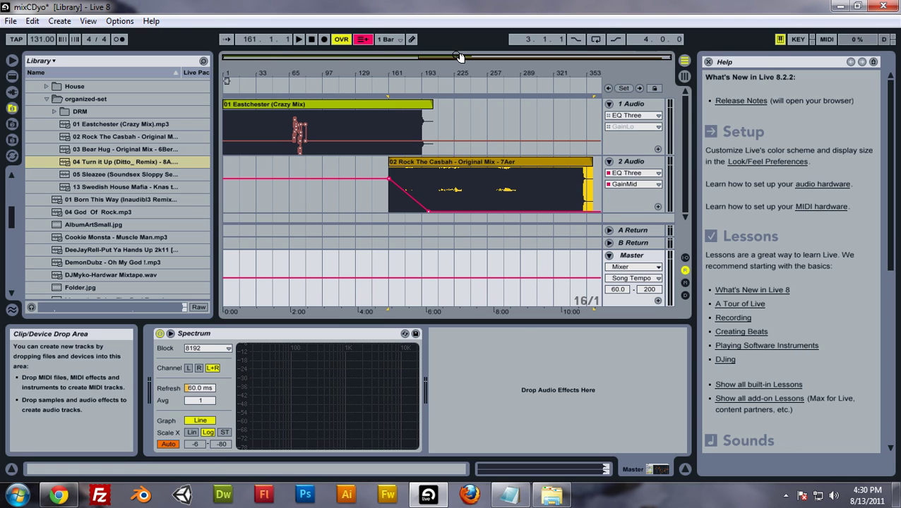
pyautogui.press('+')
pyautogui.press('+')
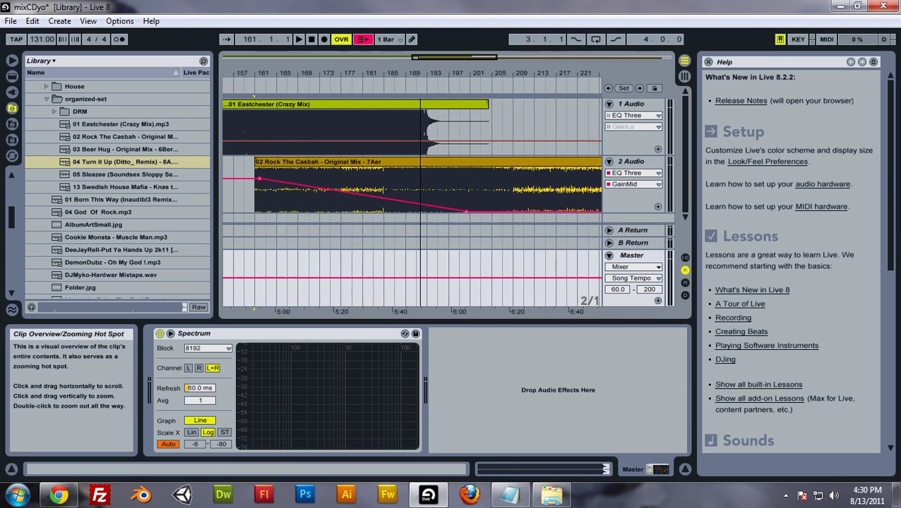
pyautogui.press('-')
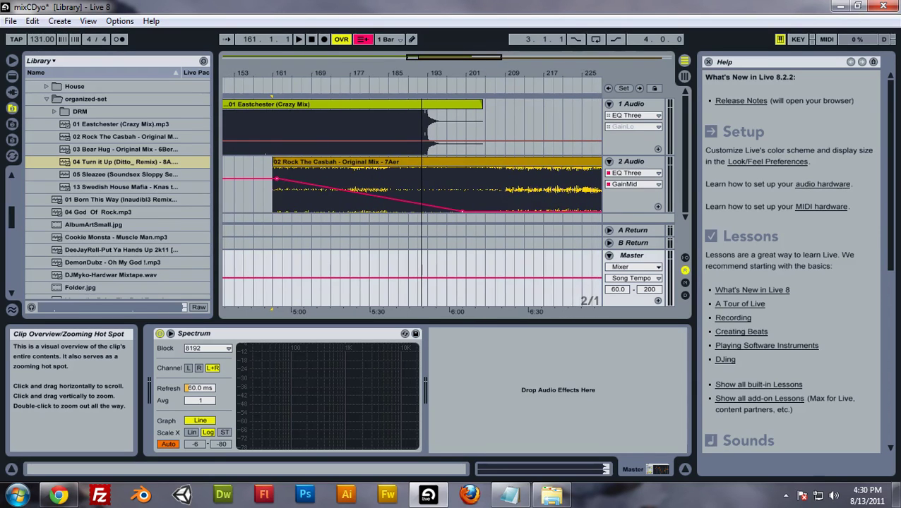
pyautogui.press('-')
pyautogui.press('-')
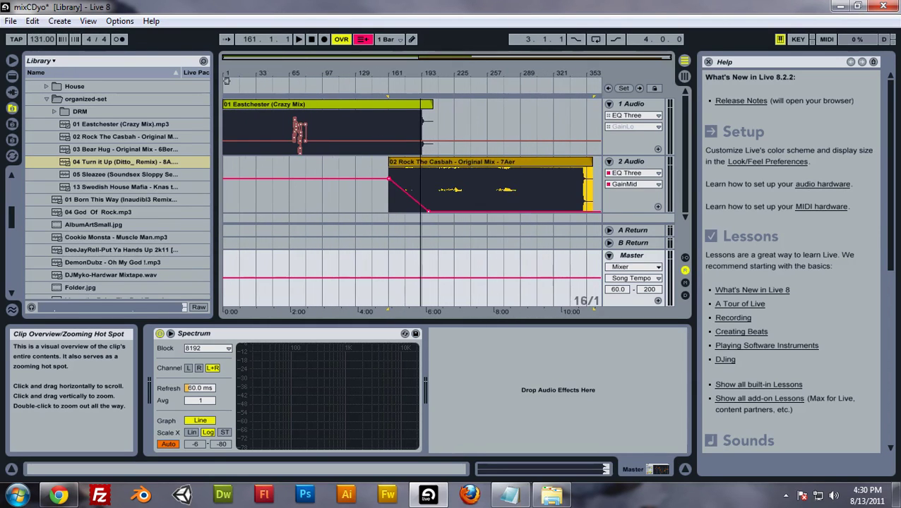
pyautogui.click(299, 126)
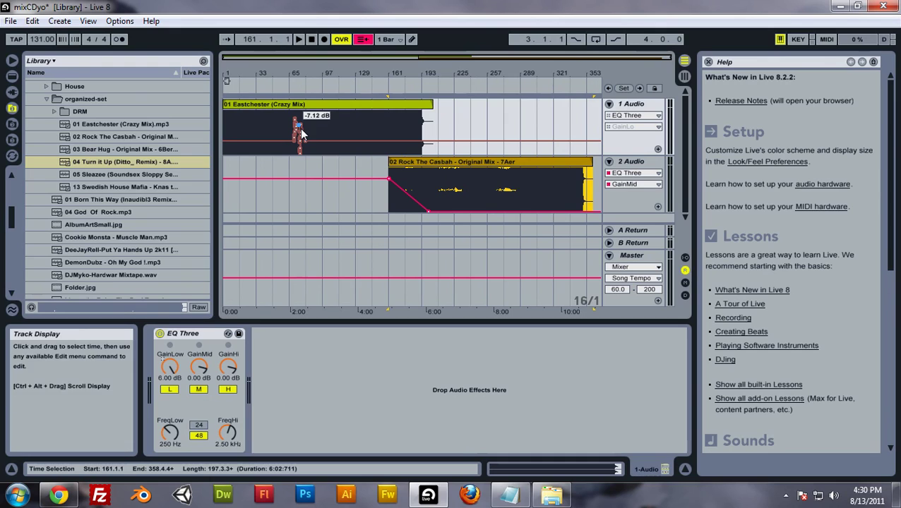